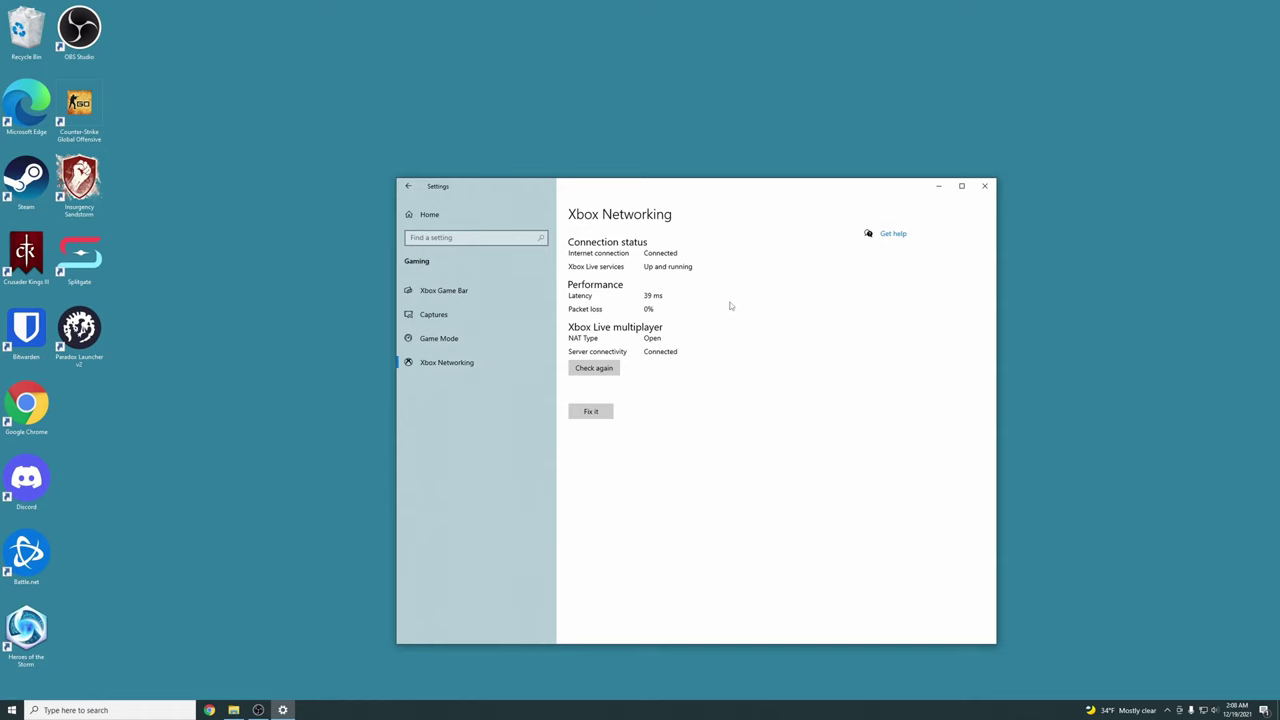
Close the Xbox Networking settings and open the adapter list from the Network & Internet settings
{"action": "left_click_drag", "start_coordinate": [673, 203], "coordinate": [628, 196]}
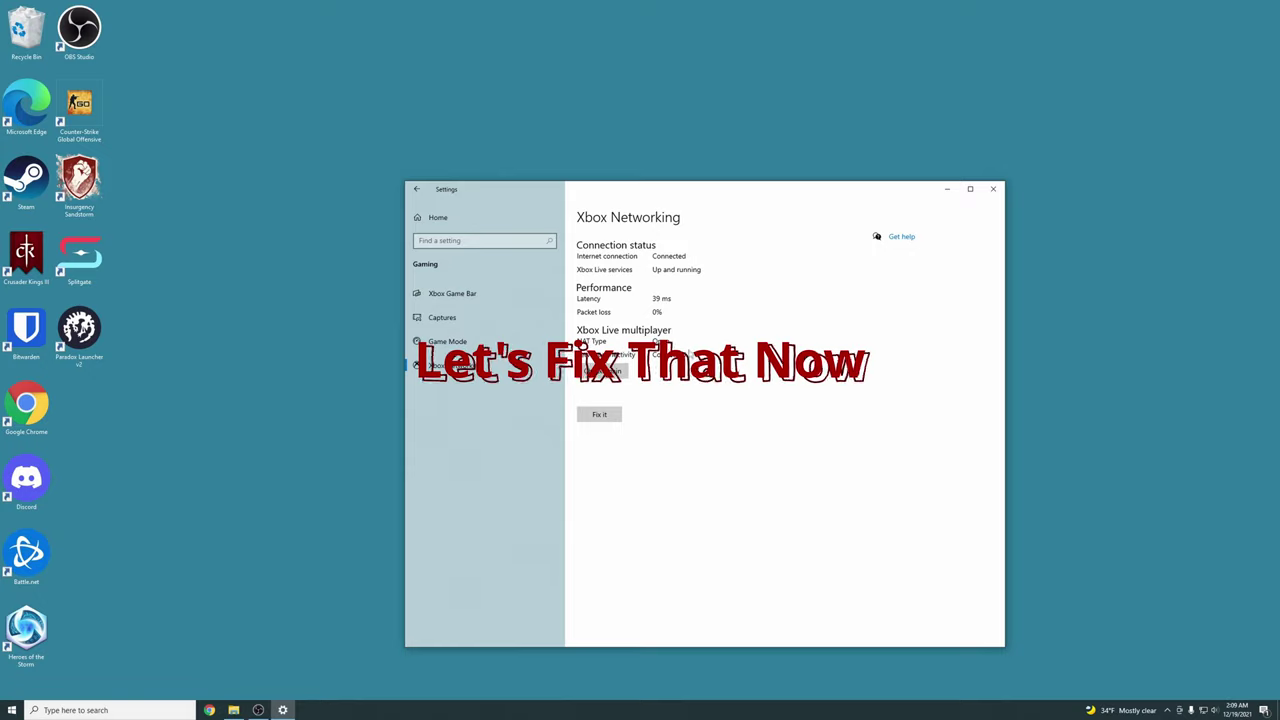
{"action": "left_click", "coordinate": [994, 192]}
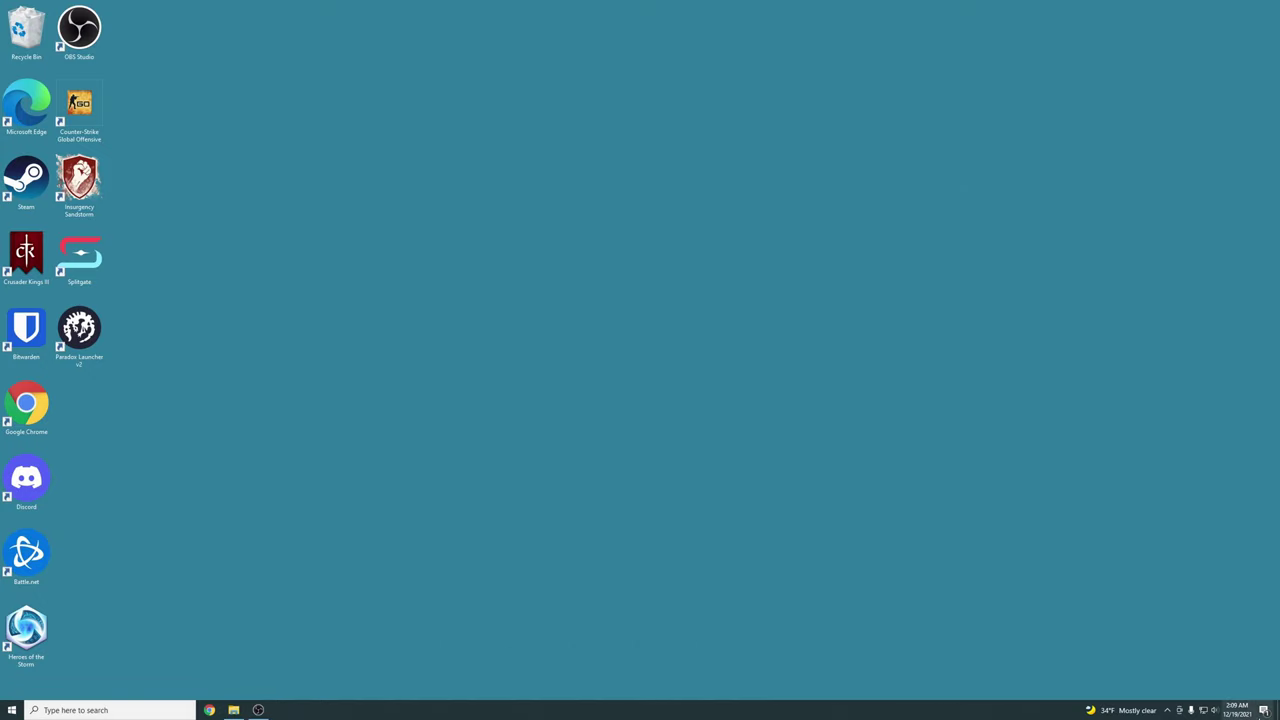
{"action": "right_click", "coordinate": [1204, 712]}
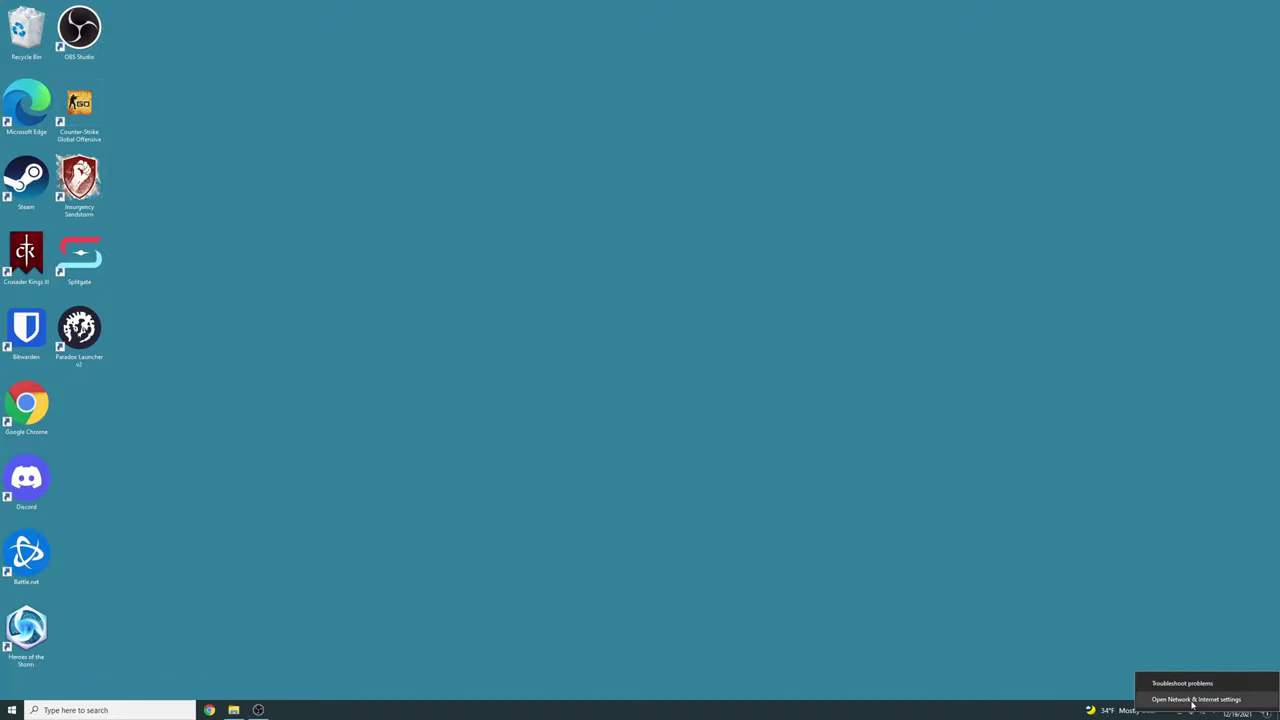
{"action": "left_click", "coordinate": [1194, 700]}
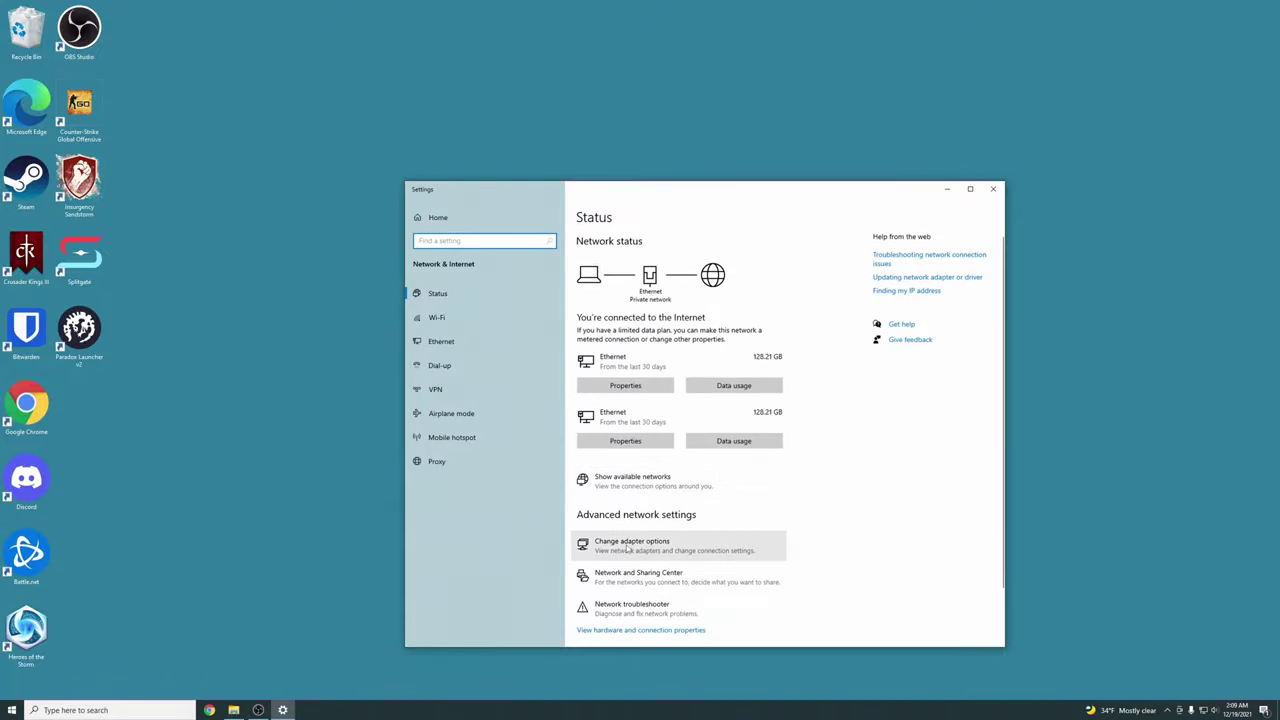
{"action": "left_click", "coordinate": [628, 548]}
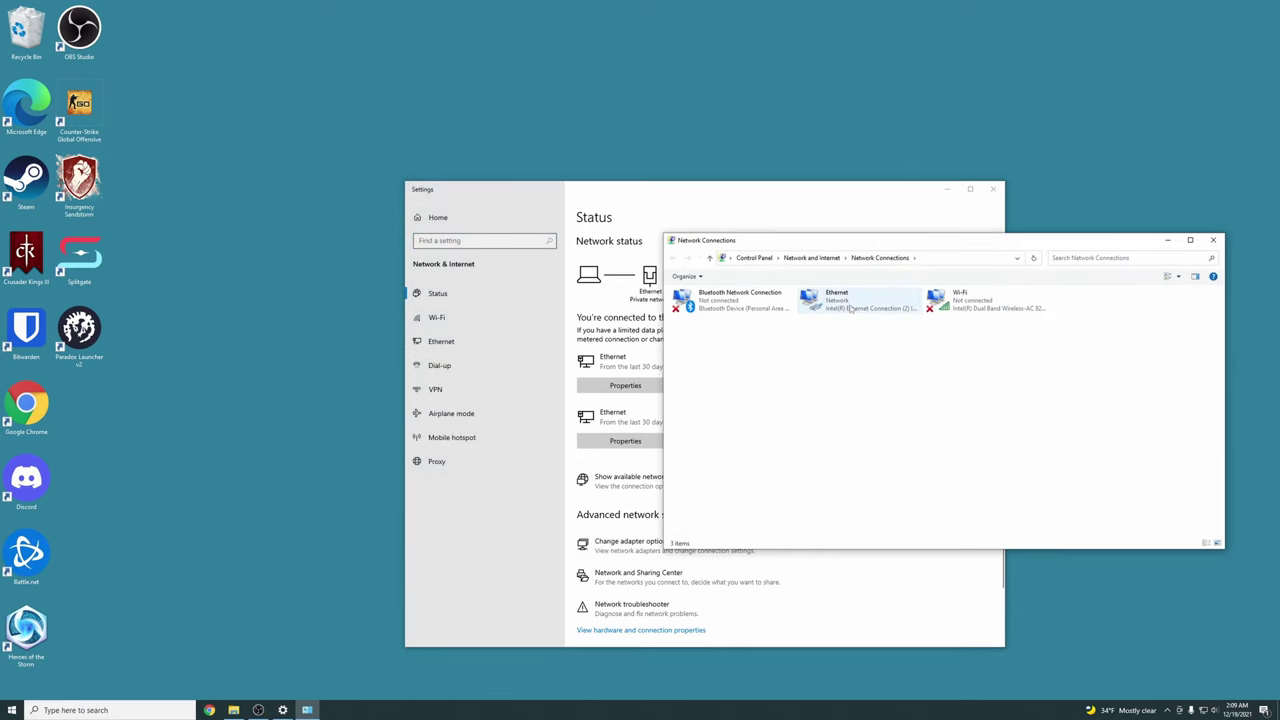
Check in the Ethernet adapter's TCP/IPv4 properties whether the IP address and DNS server are obtained automatically
{"action": "left_click", "coordinate": [858, 295]}
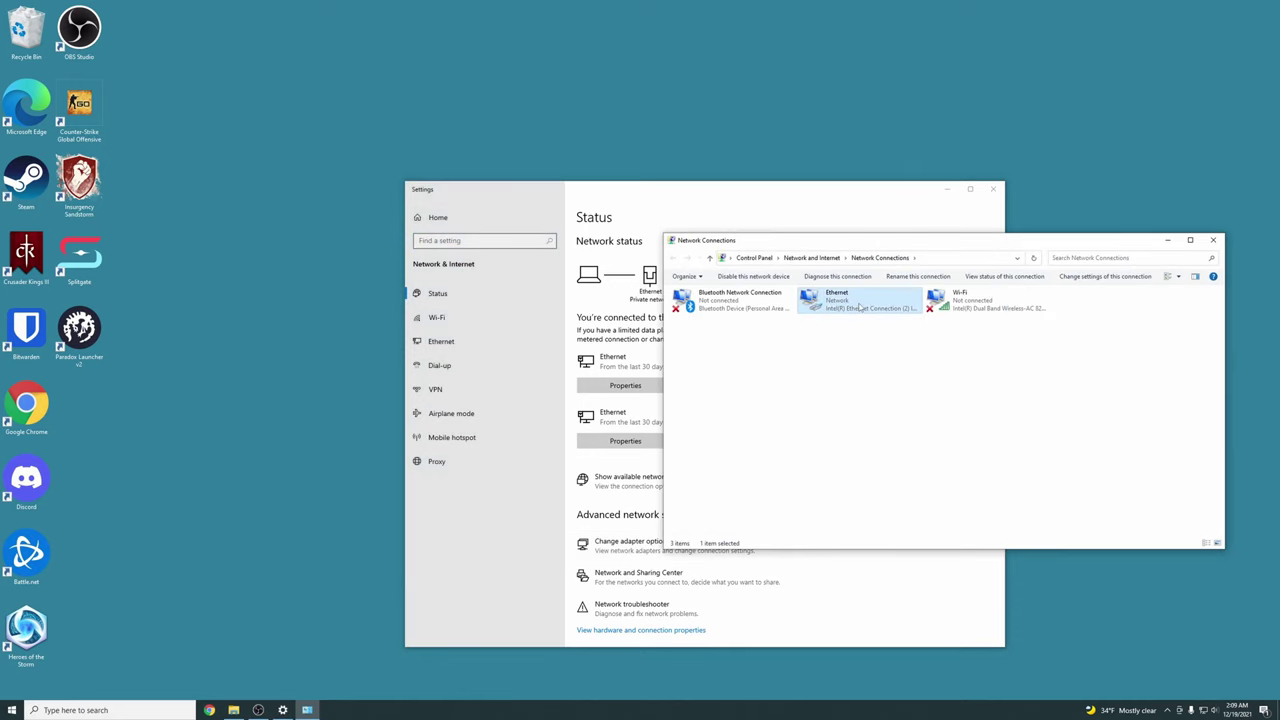
{"action": "right_click", "coordinate": [858, 306]}
{"action": "left_click", "coordinate": [900, 397]}
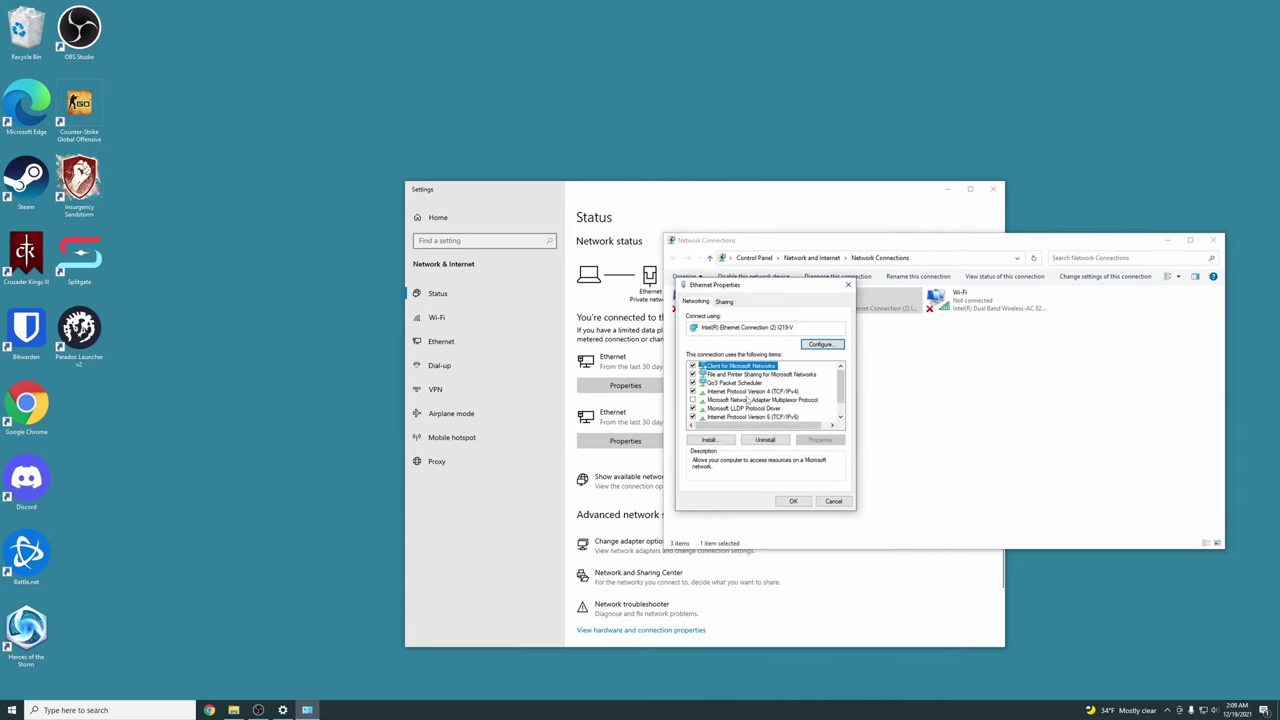
{"action": "left_click", "coordinate": [748, 392]}
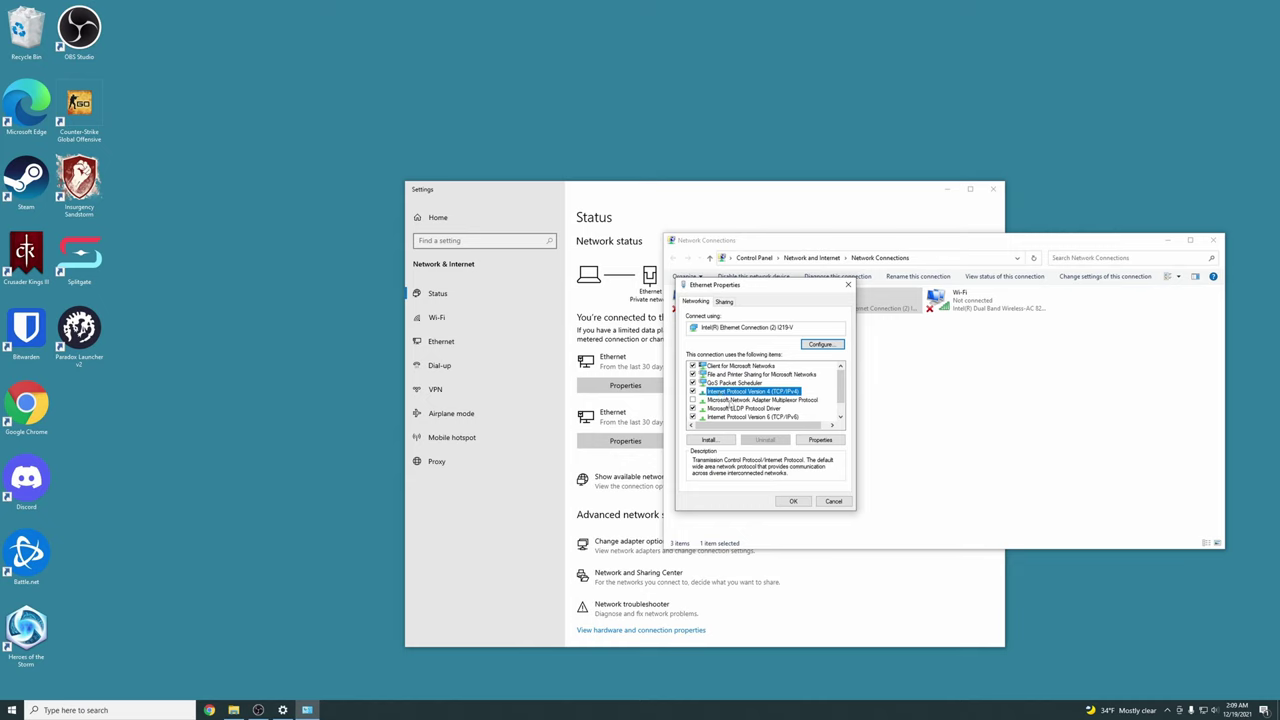
{"action": "double_click", "coordinate": [760, 391]}
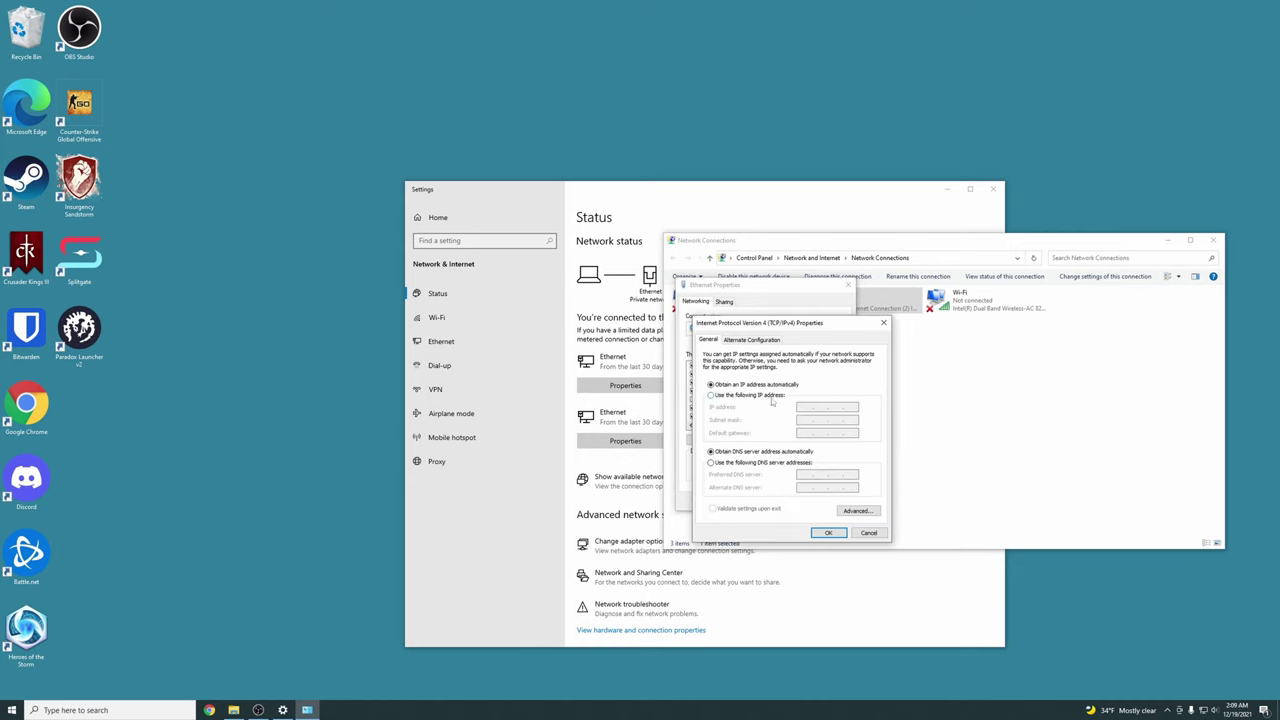
{"action": "left_click_drag", "start_coordinate": [749, 326], "coordinate": [682, 322]}
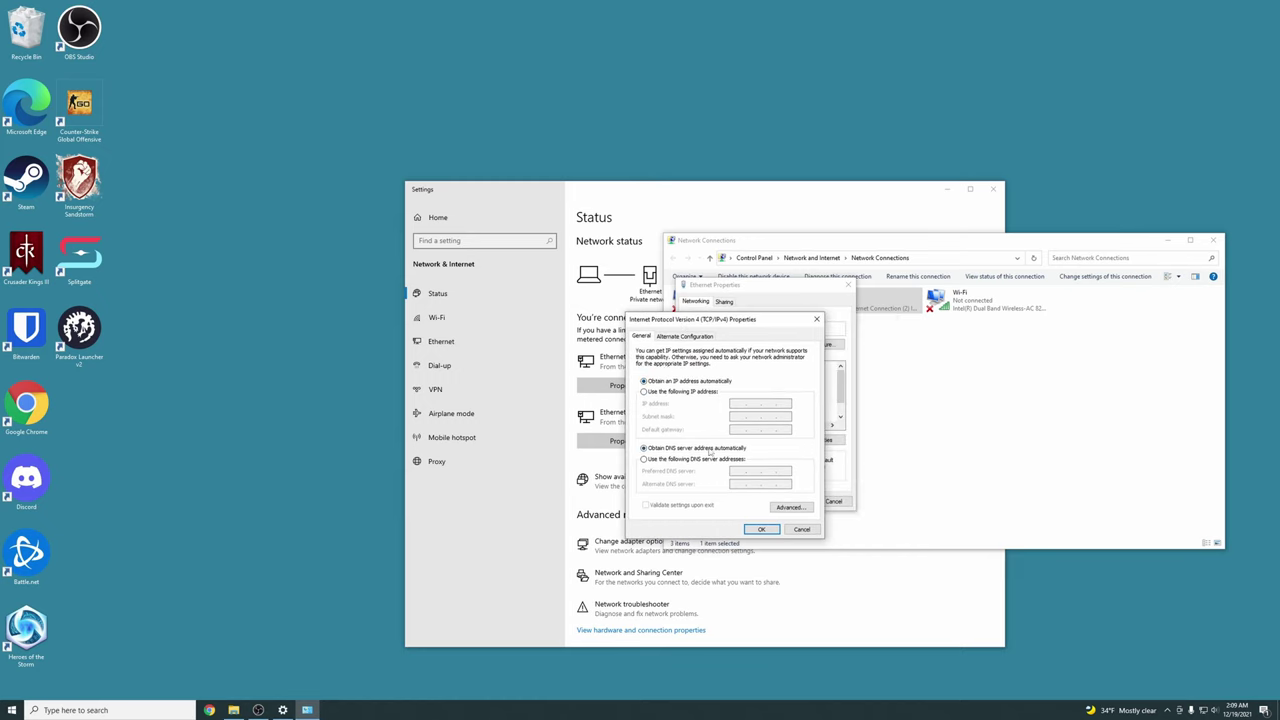
{"action": "left_click", "coordinate": [762, 529]}
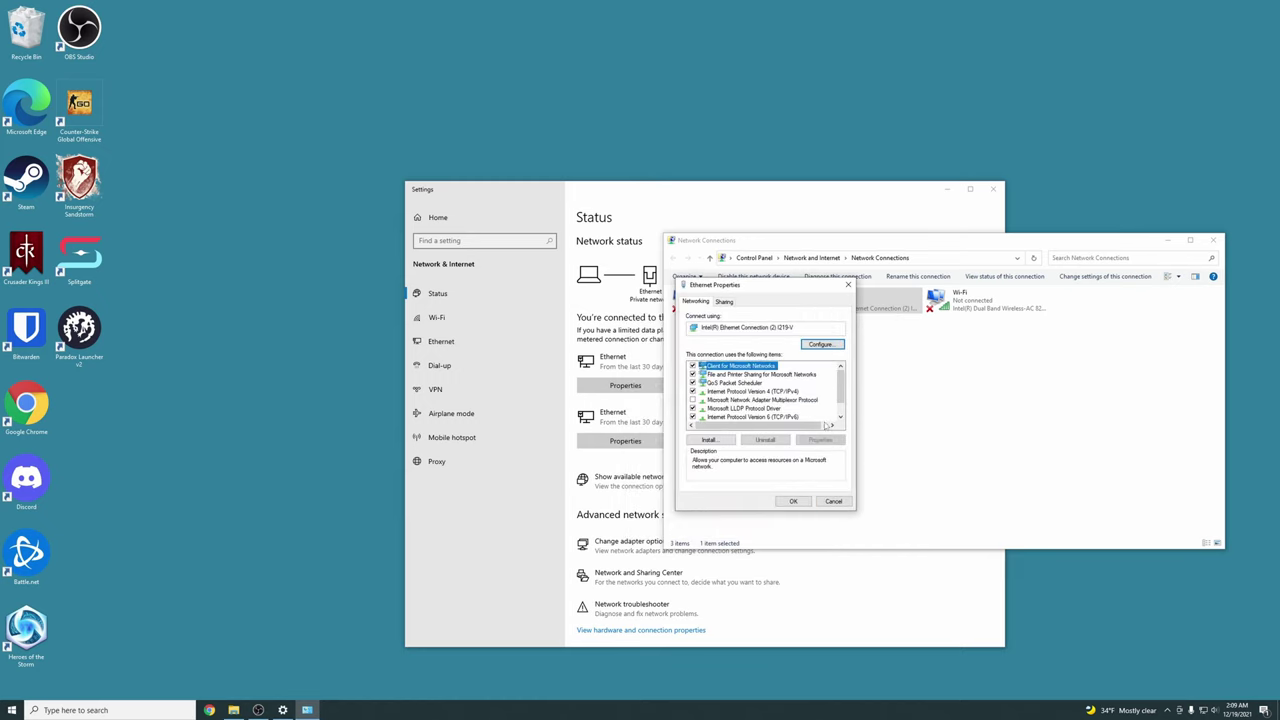
Check the Ethernet adapter's TCP/IPv6 address and DNS server settings, and close all network windows
{"action": "left_click_drag", "start_coordinate": [844, 388], "coordinate": [842, 400]}
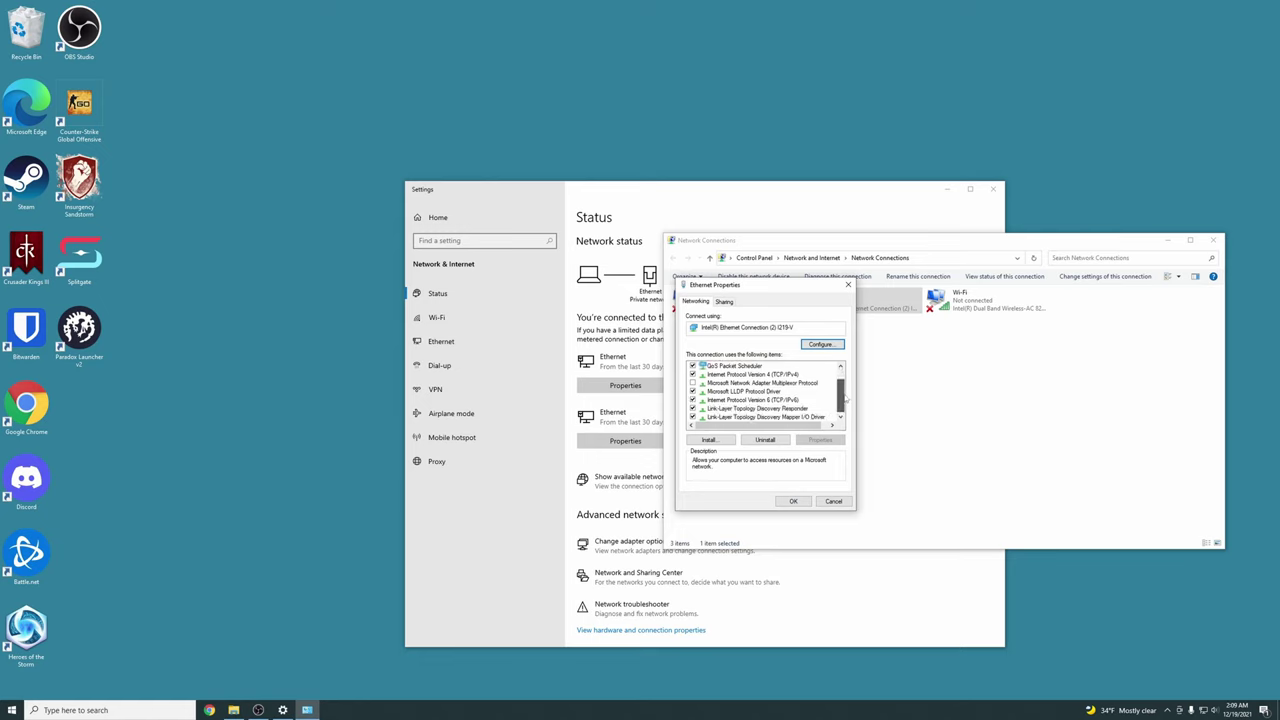
{"action": "double_click", "coordinate": [736, 400]}
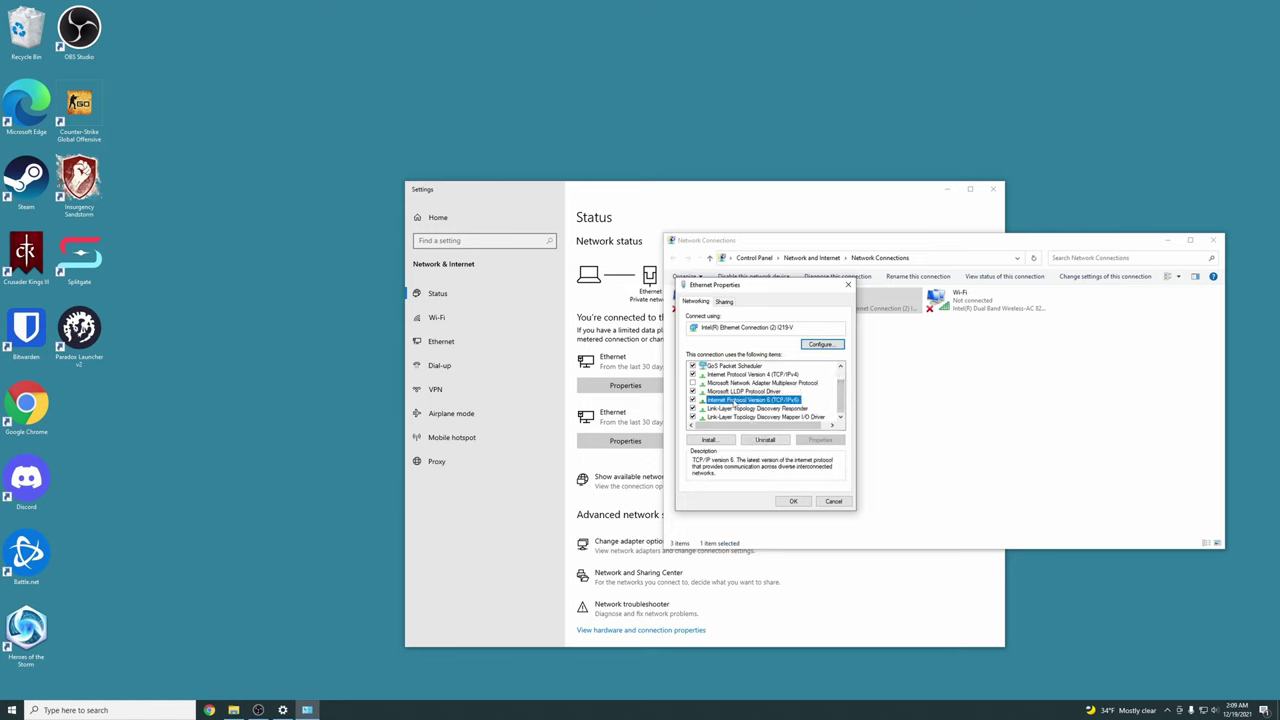
{"action": "left_click_drag", "start_coordinate": [777, 329], "coordinate": [887, 349]}
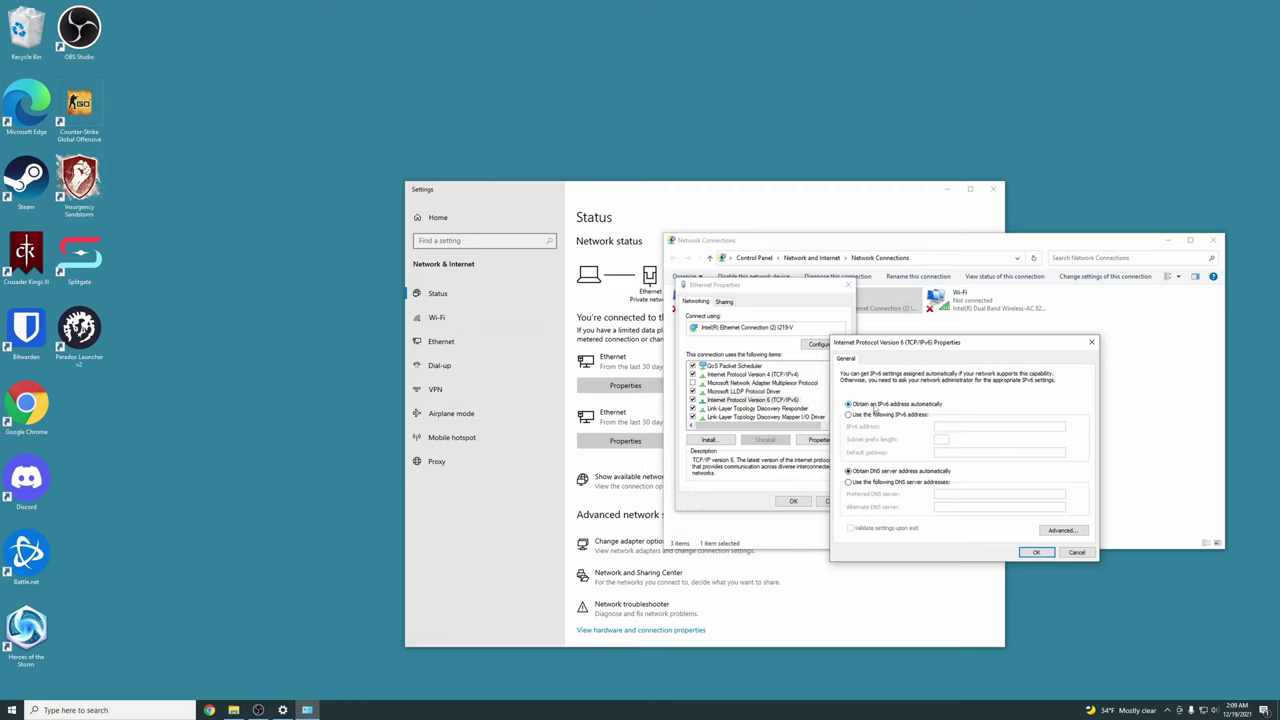
{"action": "left_click", "coordinate": [1091, 342]}
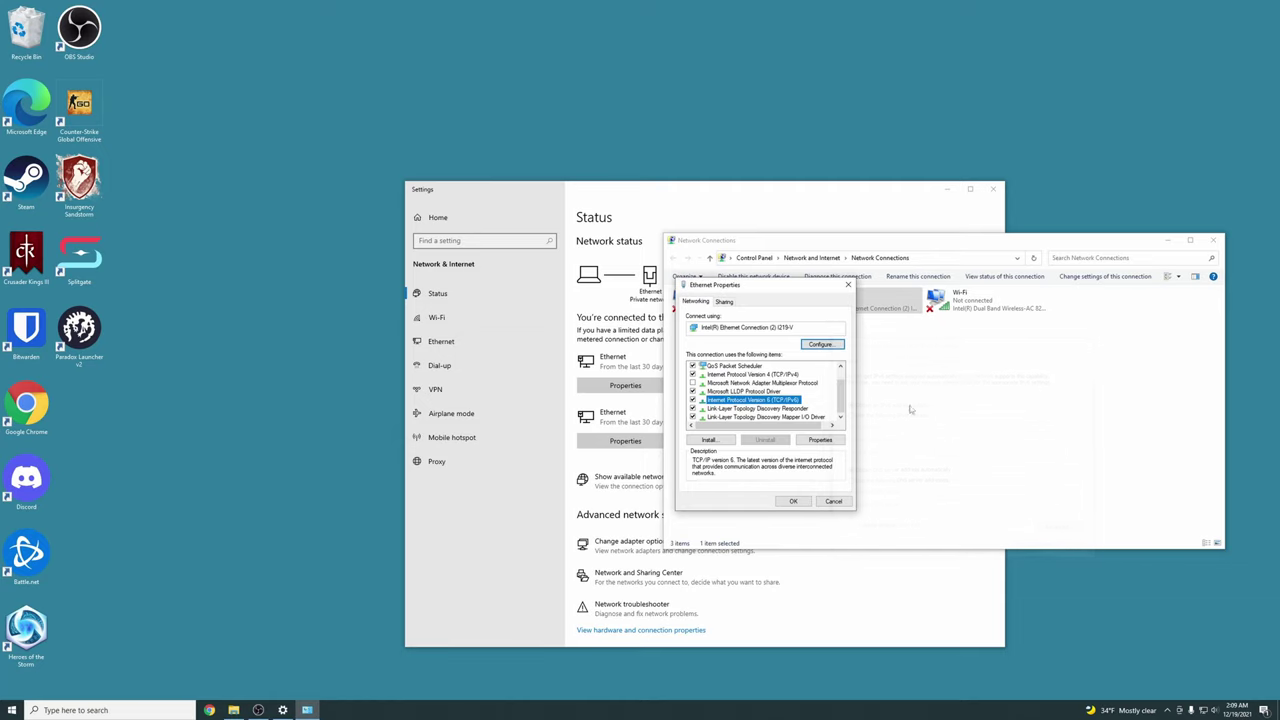
{"action": "left_click", "coordinate": [794, 502]}
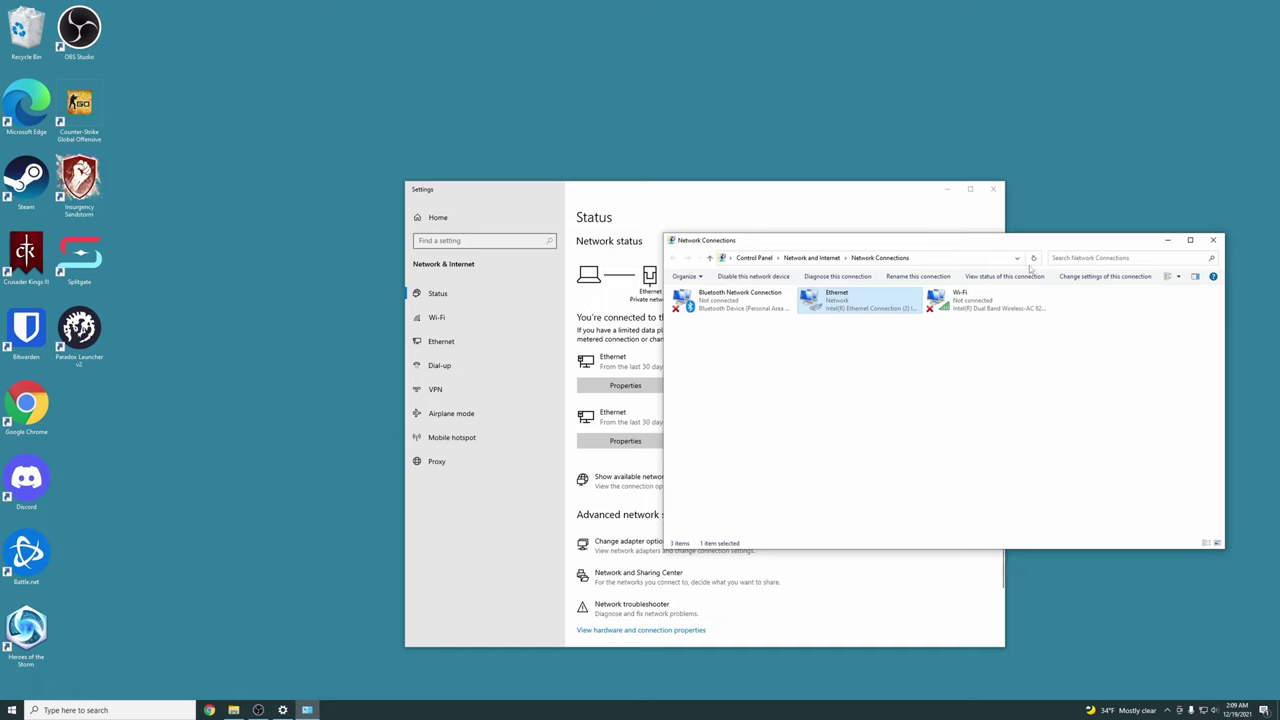
{"action": "left_click", "coordinate": [1214, 242]}
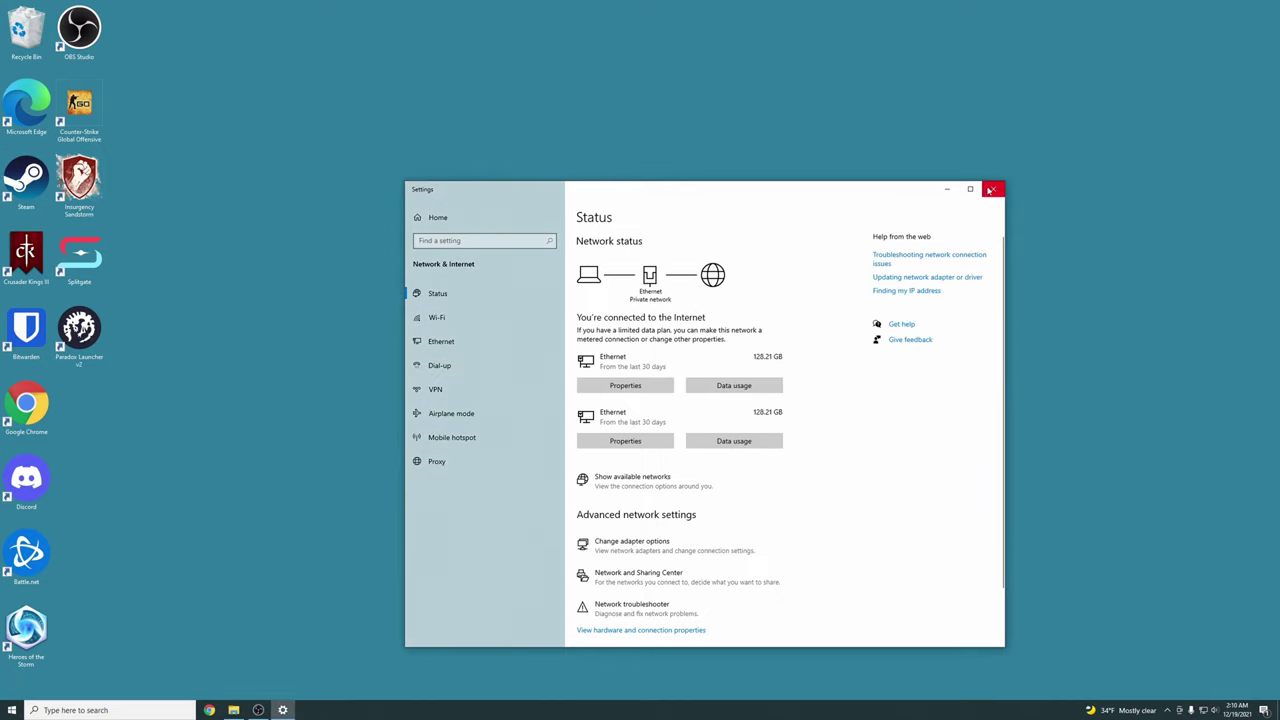
{"action": "left_click", "coordinate": [993, 189]}
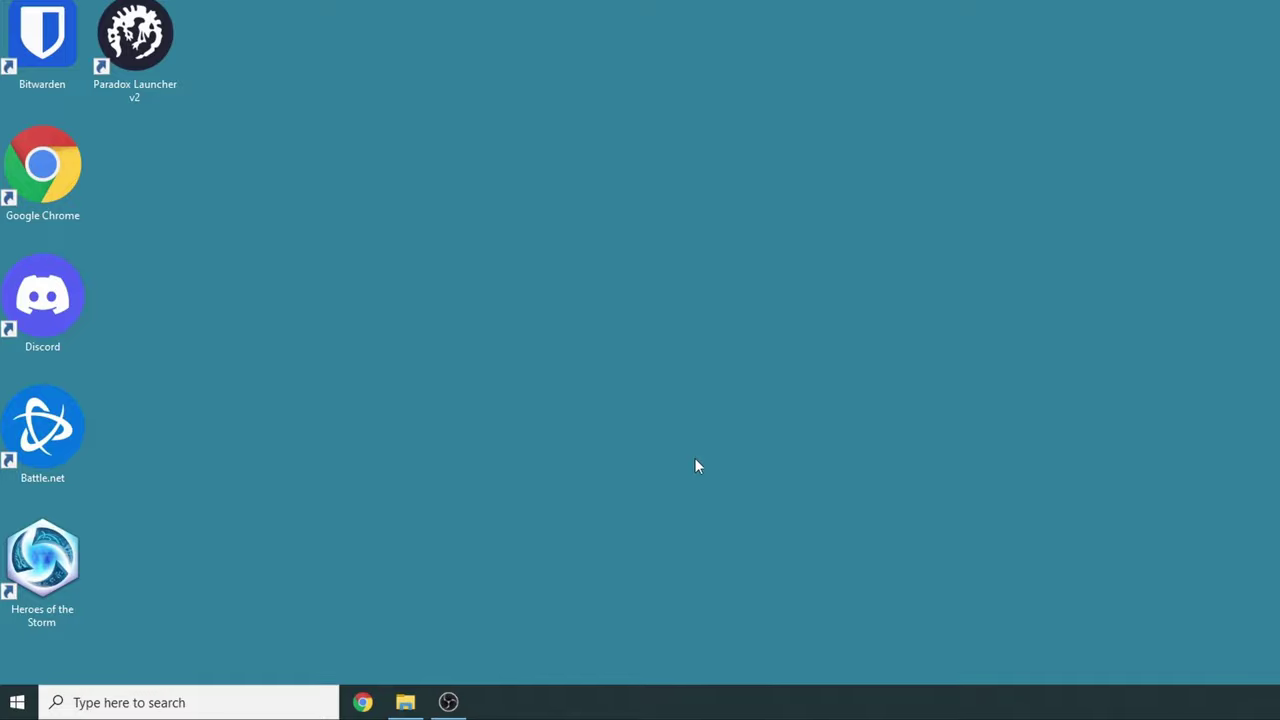
Run gpedit.msc to open the Local Group Policy Editor
{"action": "key", "text": "super+r"}
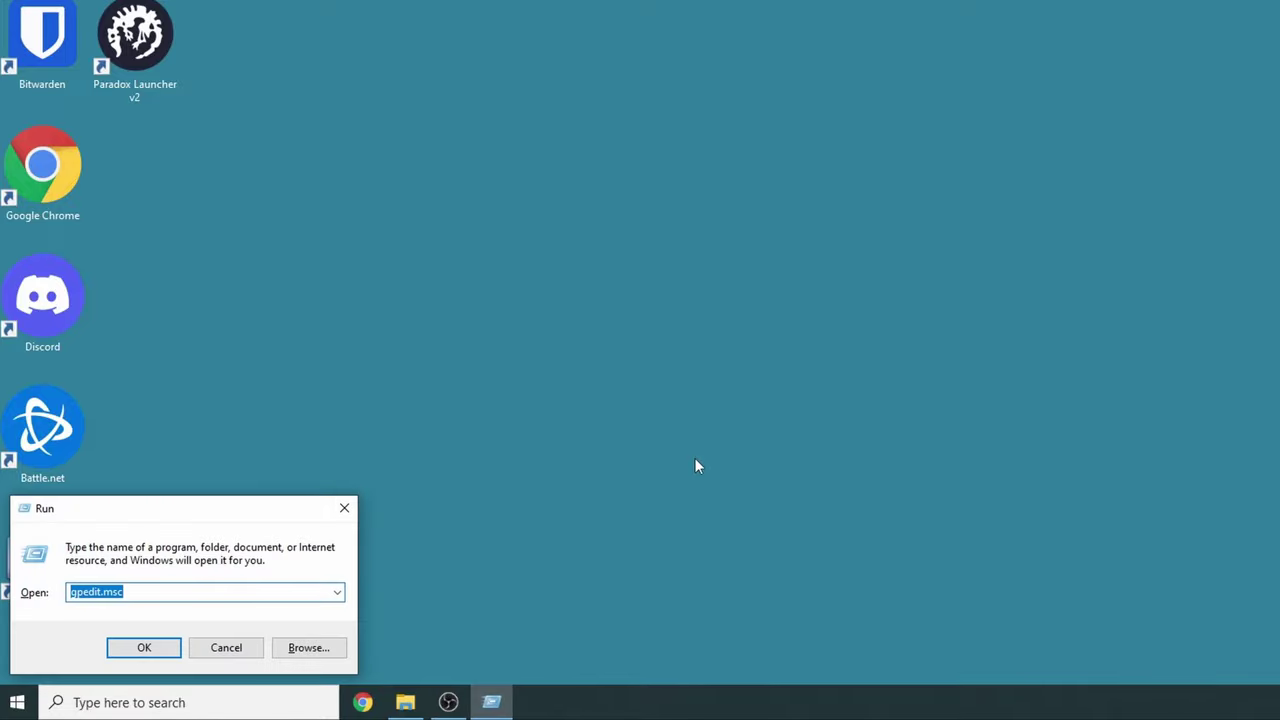
{"action": "key", "text": "BackSpace"}
{"action": "type", "text": "gped"}
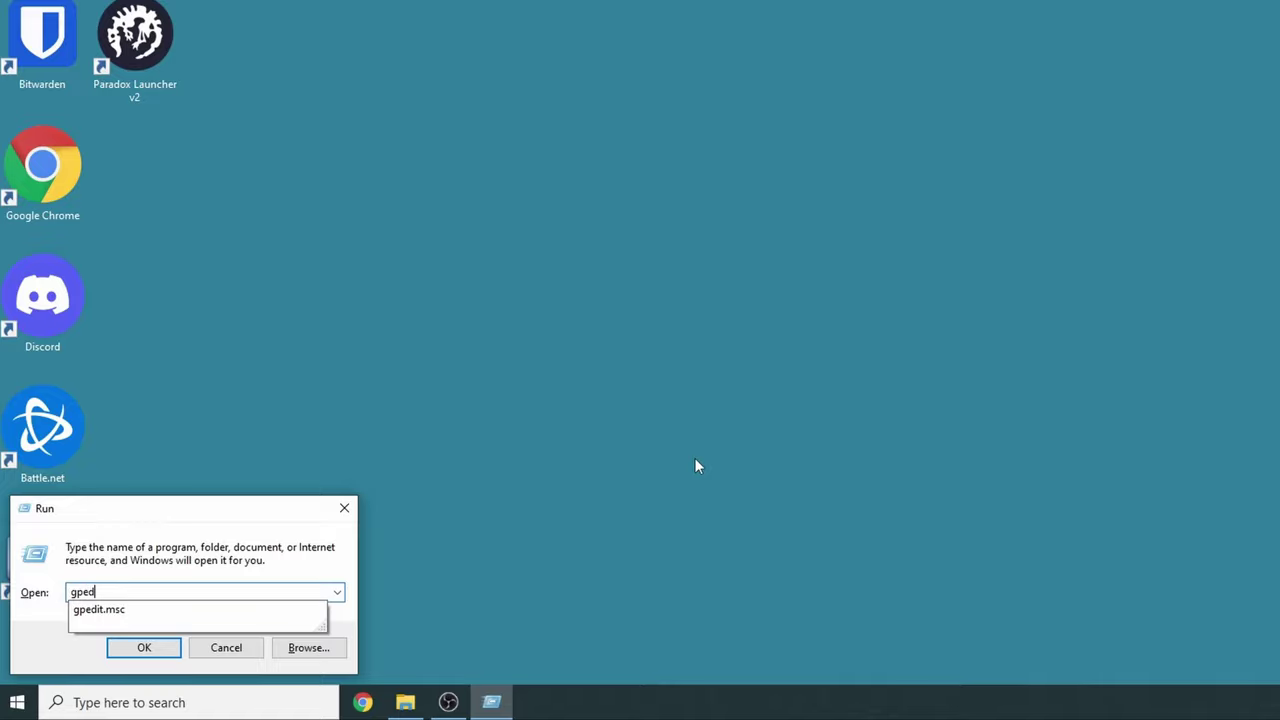
{"action": "type", "text": "it.msc"}
{"action": "key", "text": "Return"}
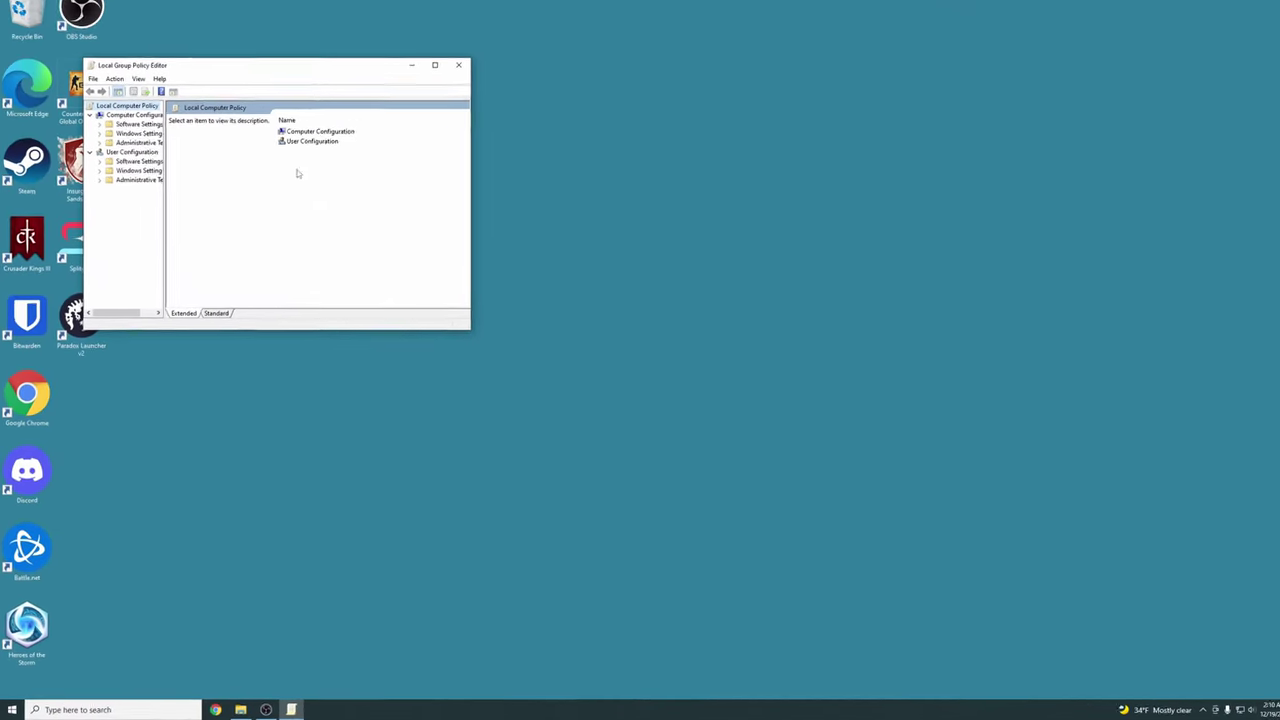
Widen the policy tree so its folder names are fully readable and select Computer Configuration
{"action": "left_click", "coordinate": [139, 142]}
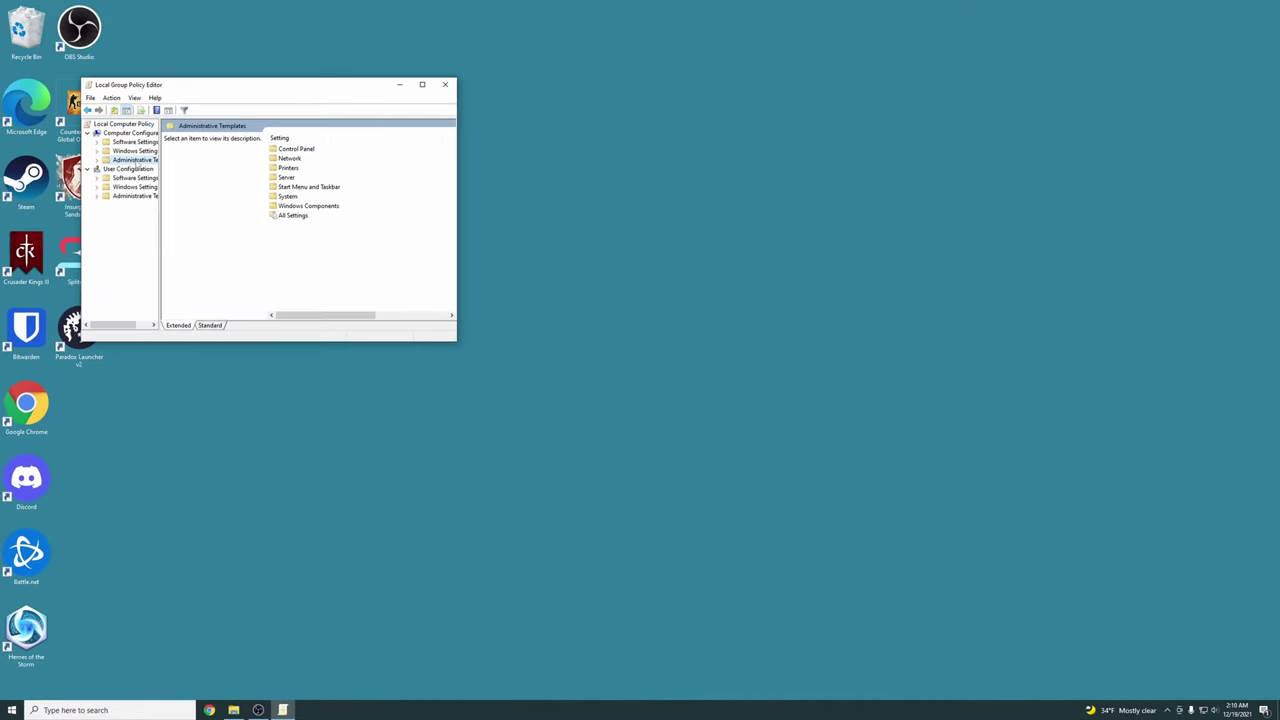
{"action": "left_click", "coordinate": [128, 133]}
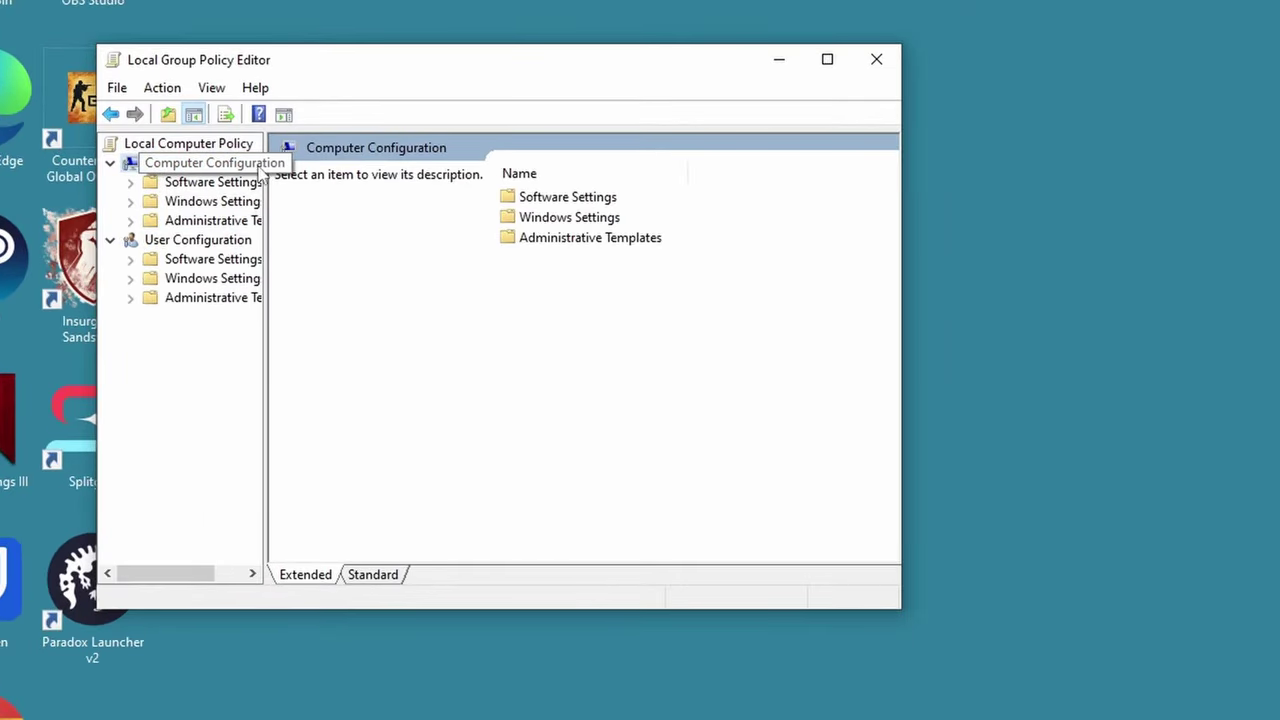
{"action": "left_click", "coordinate": [259, 202]}
{"action": "left_click_drag", "start_coordinate": [264, 202], "coordinate": [328, 202]}
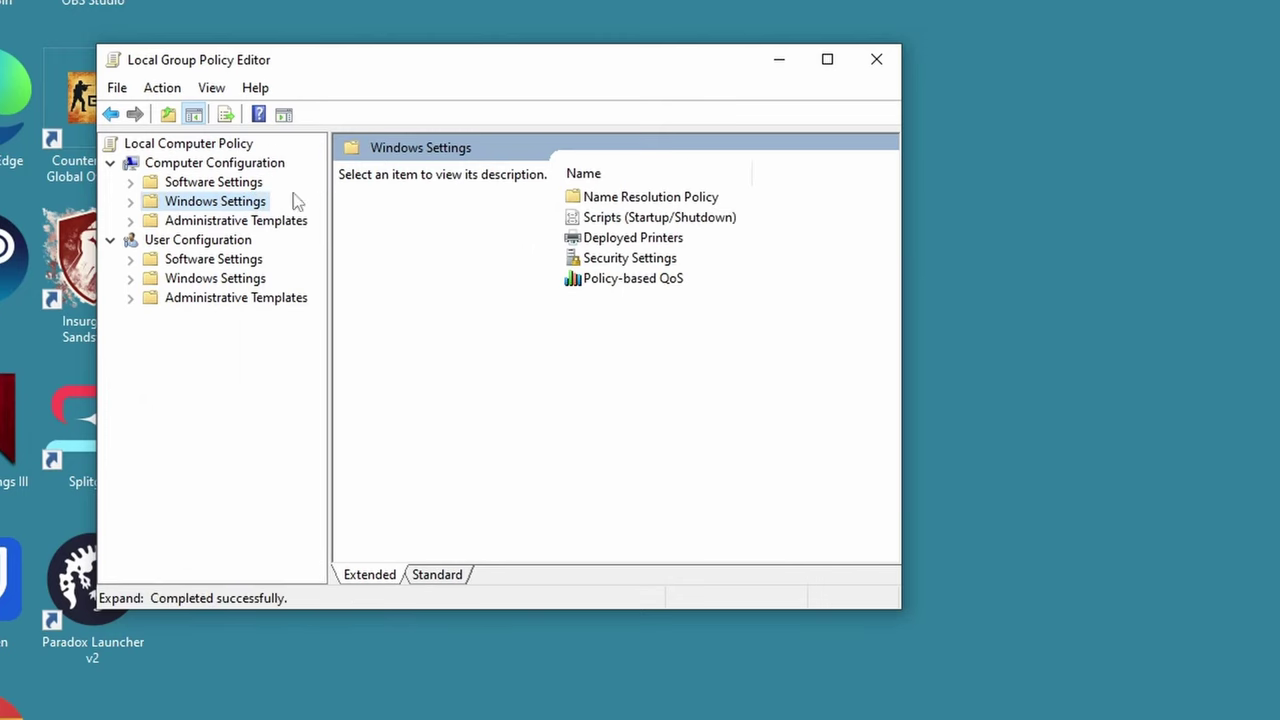
{"action": "left_click", "coordinate": [195, 165]}
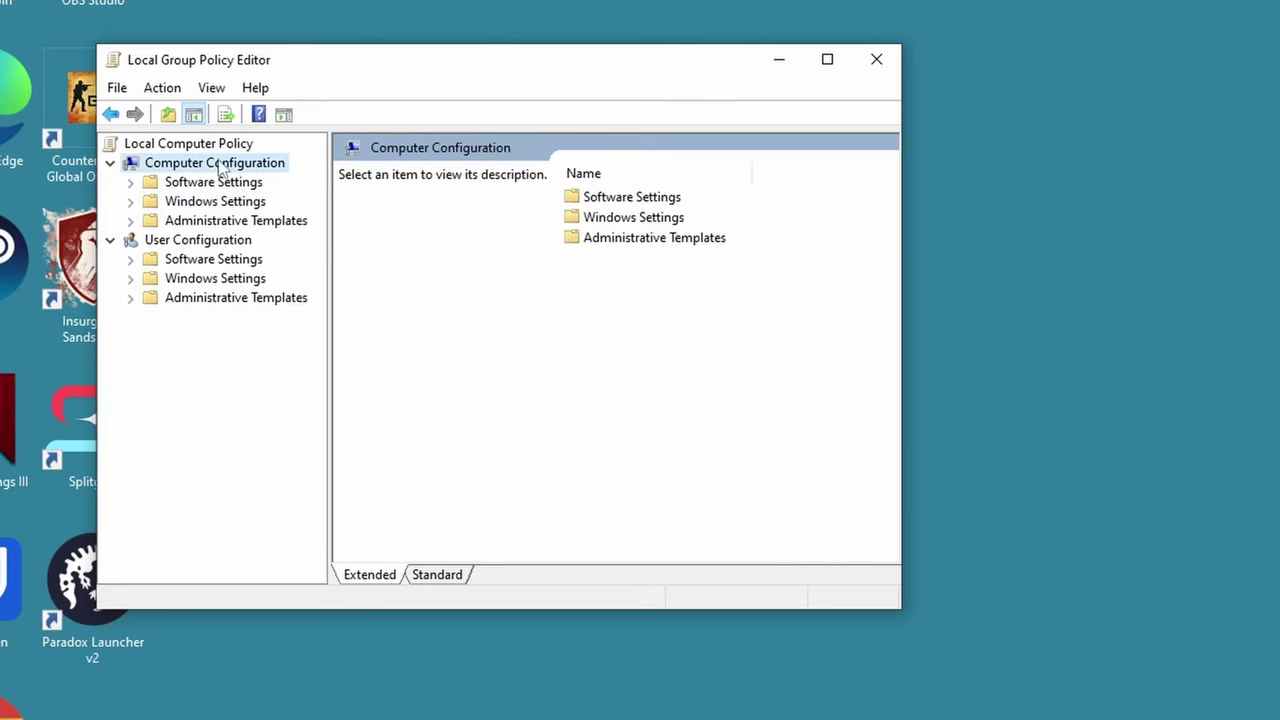
Open the IPv6 Transition Technologies policies in Administrative Templates under Network, TCPIP Settings
{"action": "left_click", "coordinate": [200, 224]}
{"action": "double_click", "coordinate": [608, 217]}
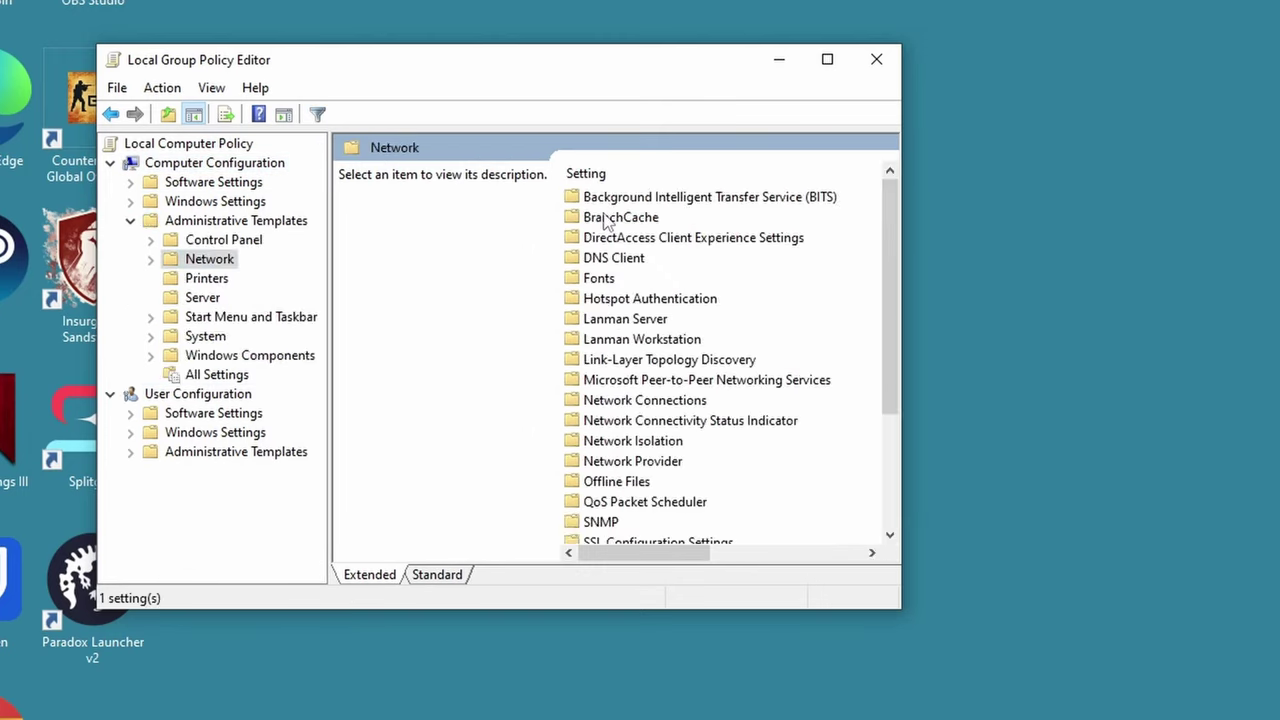
{"action": "scroll", "coordinate": [633, 470], "scroll_direction": "down", "scroll_amount": 3}
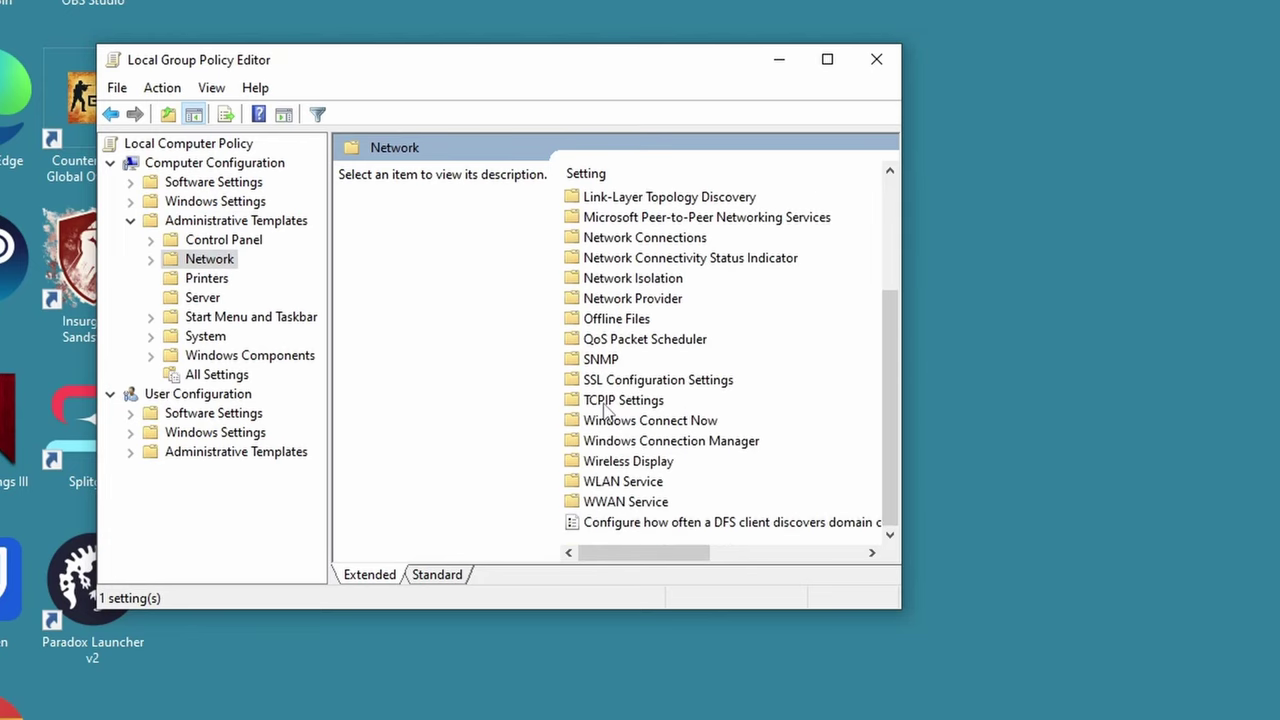
{"action": "double_click", "coordinate": [604, 403]}
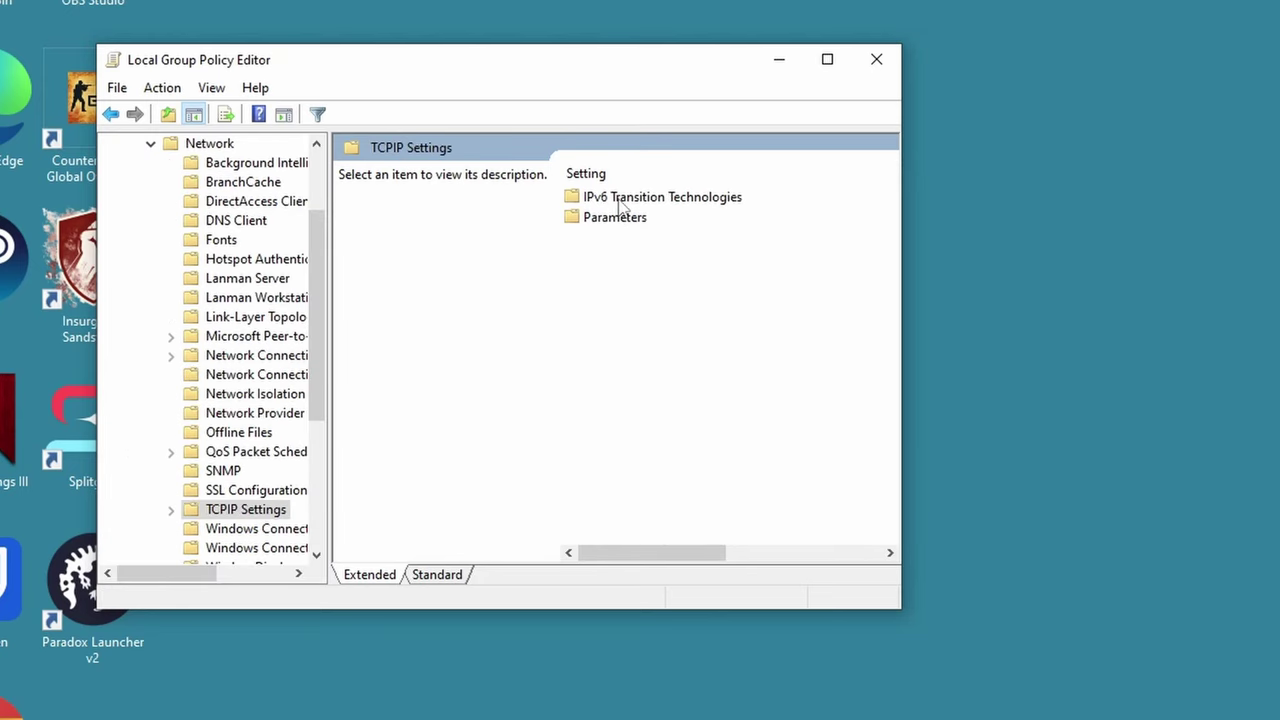
{"action": "double_click", "coordinate": [680, 202]}
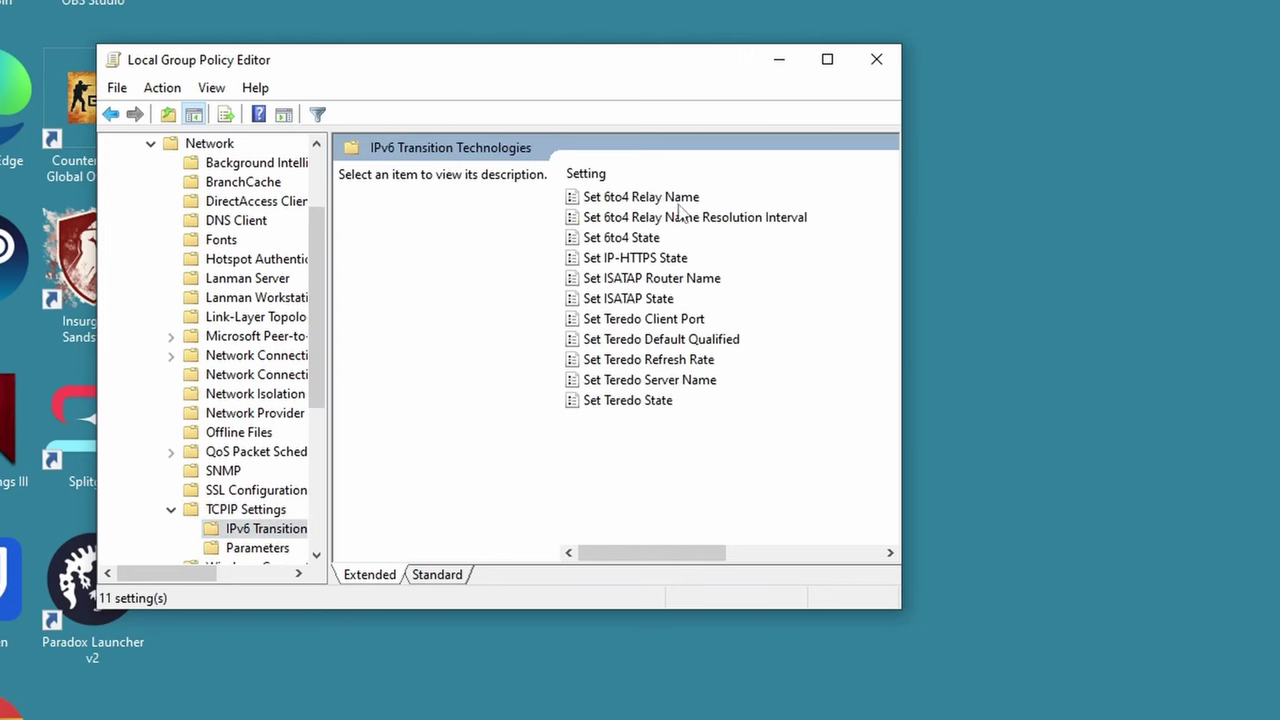
Look through the Teredo policies for client port, default qualified, refresh rate, server name and state
{"action": "left_click", "coordinate": [822, 324]}
{"action": "left_click", "coordinate": [674, 341]}
{"action": "left_click", "coordinate": [668, 362]}
{"action": "left_click", "coordinate": [668, 380]}
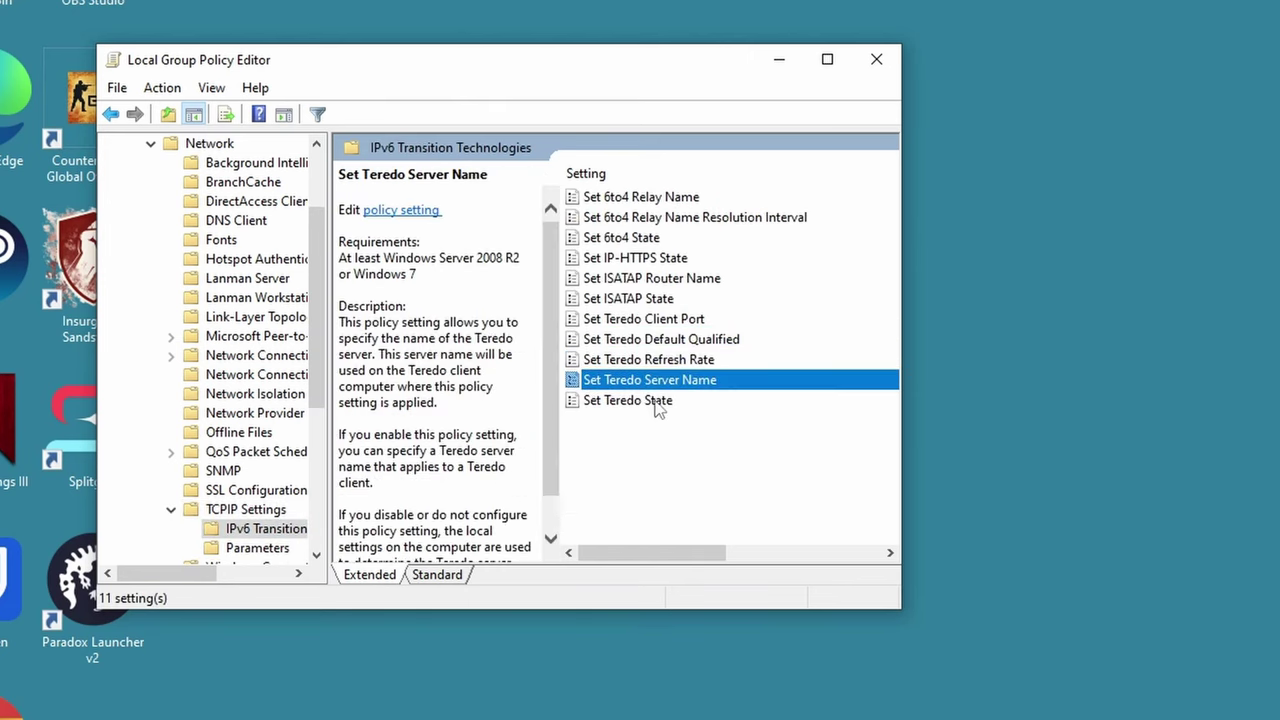
{"action": "left_click", "coordinate": [660, 401]}
{"action": "left_click", "coordinate": [664, 381]}
{"action": "left_click", "coordinate": [671, 357]}
{"action": "left_click", "coordinate": [667, 340]}
{"action": "left_click", "coordinate": [665, 320]}
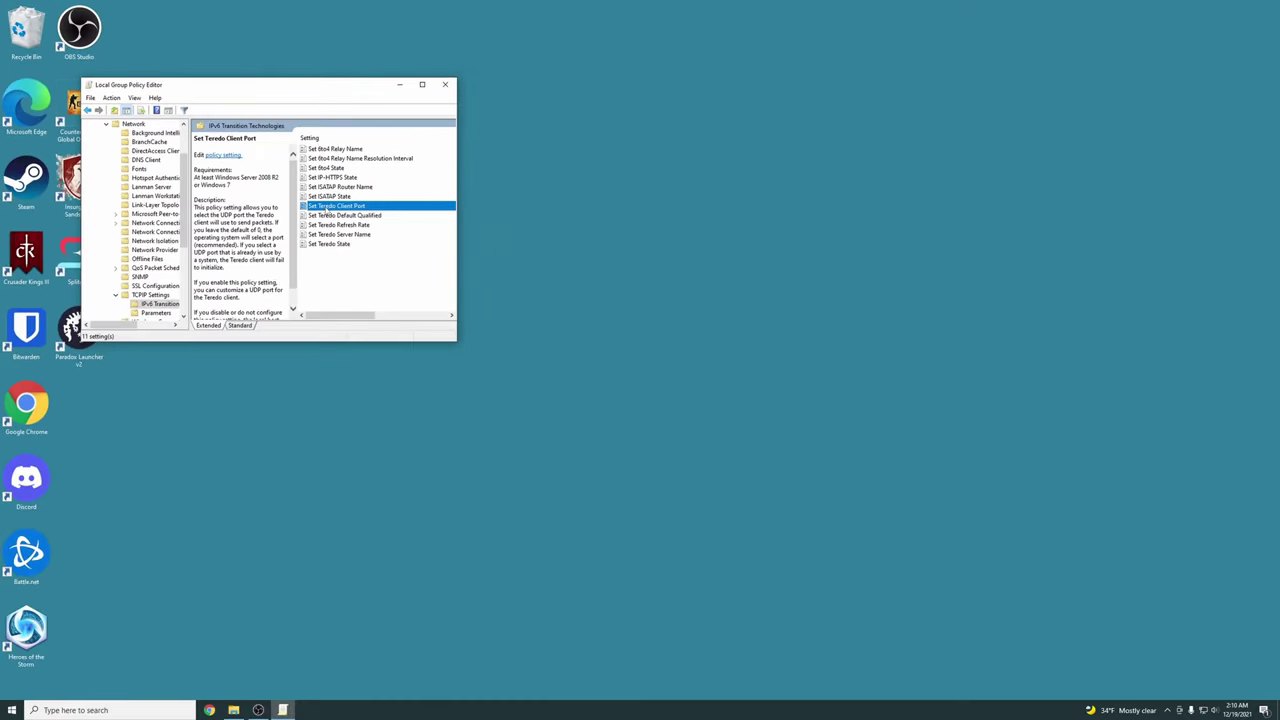
Set the Set Teredo Client Port policy to Enabled with UDP port 3544 and save it
{"action": "double_click", "coordinate": [328, 210]}
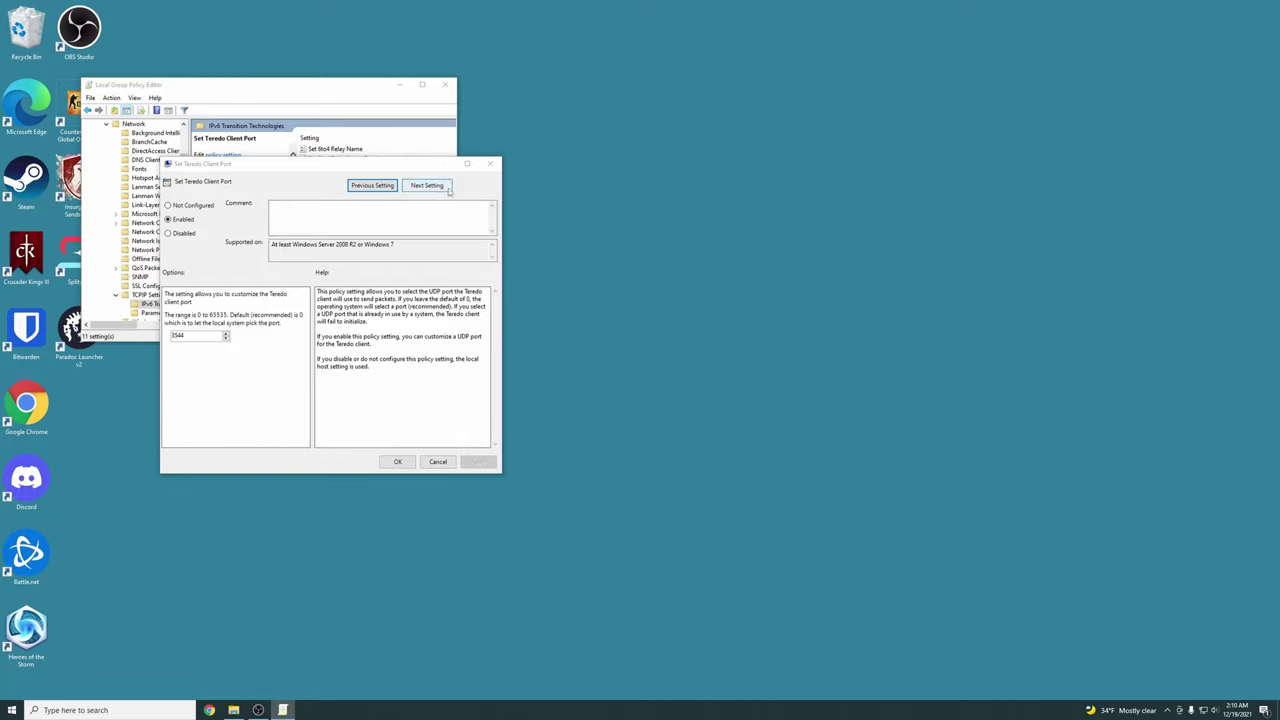
{"action": "left_click_drag", "start_coordinate": [283, 165], "coordinate": [589, 222]}
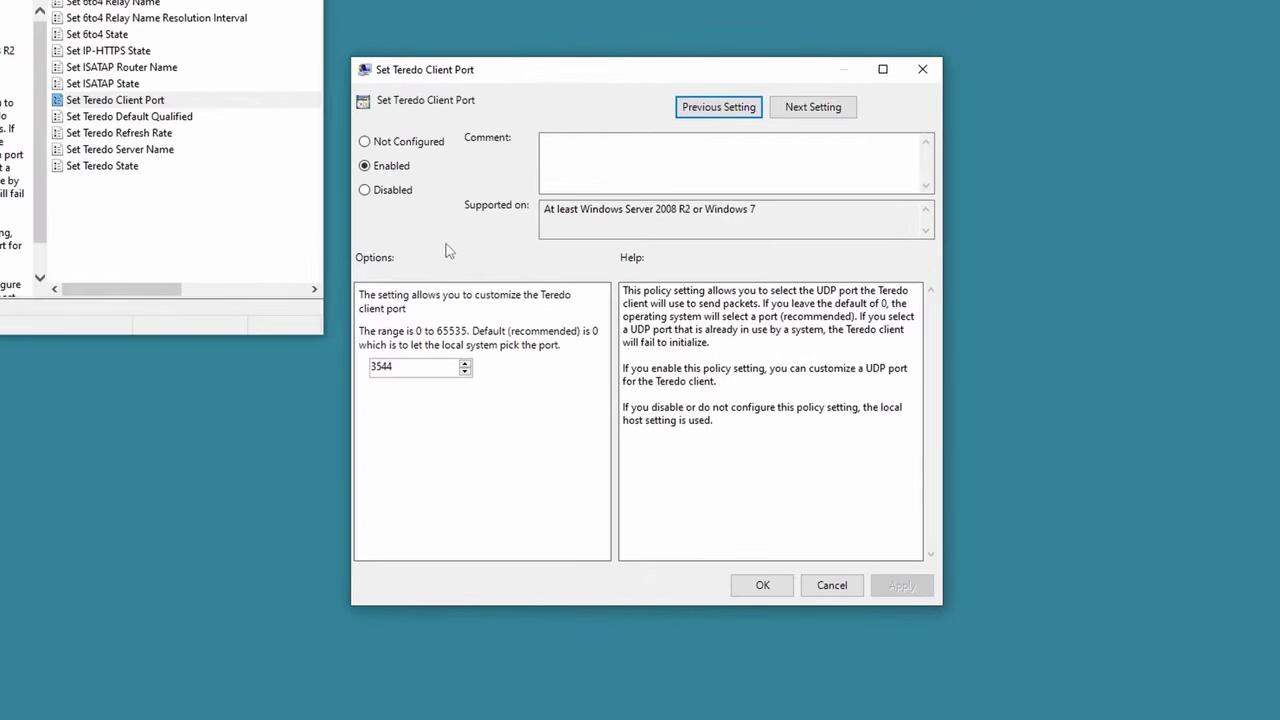
{"action": "left_click", "coordinate": [382, 168]}
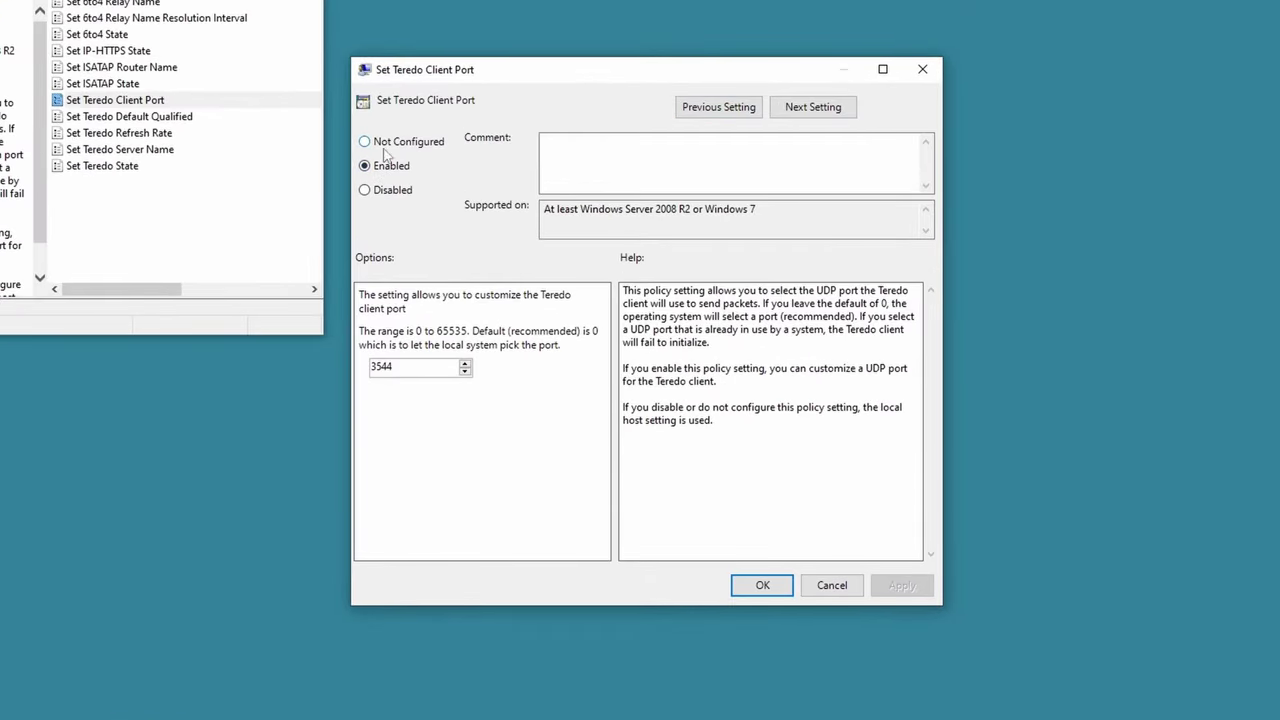
{"action": "mouse_move", "coordinate": [434, 369]}
{"action": "left_mouse_down"}
{"action": "mouse_move", "coordinate": [343, 380]}
{"action": "mouse_move", "coordinate": [426, 367]}
{"action": "left_mouse_up"}
{"action": "left_click", "coordinate": [401, 370]}
{"action": "left_click", "coordinate": [426, 367]}
{"action": "left_click", "coordinate": [760, 585]}
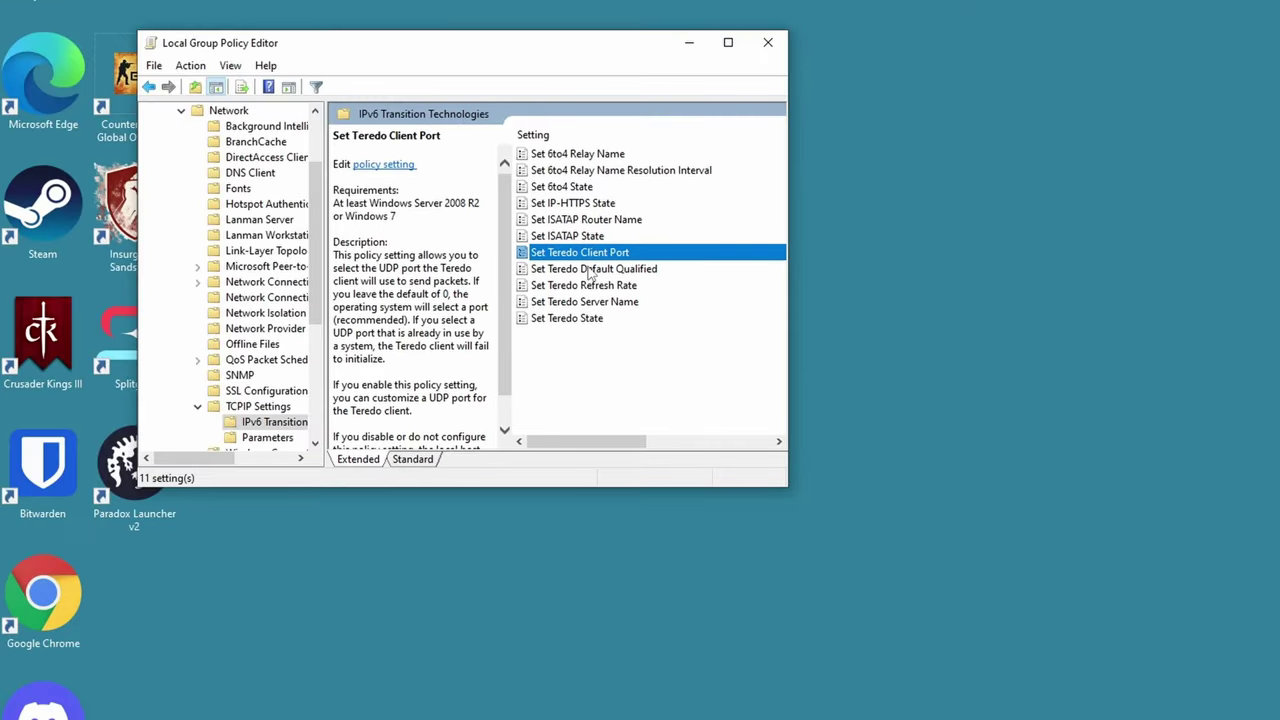
Set the Set Teredo Default Qualified policy to Enabled with the Enabled State option and save it
{"action": "double_click", "coordinate": [125, 117]}
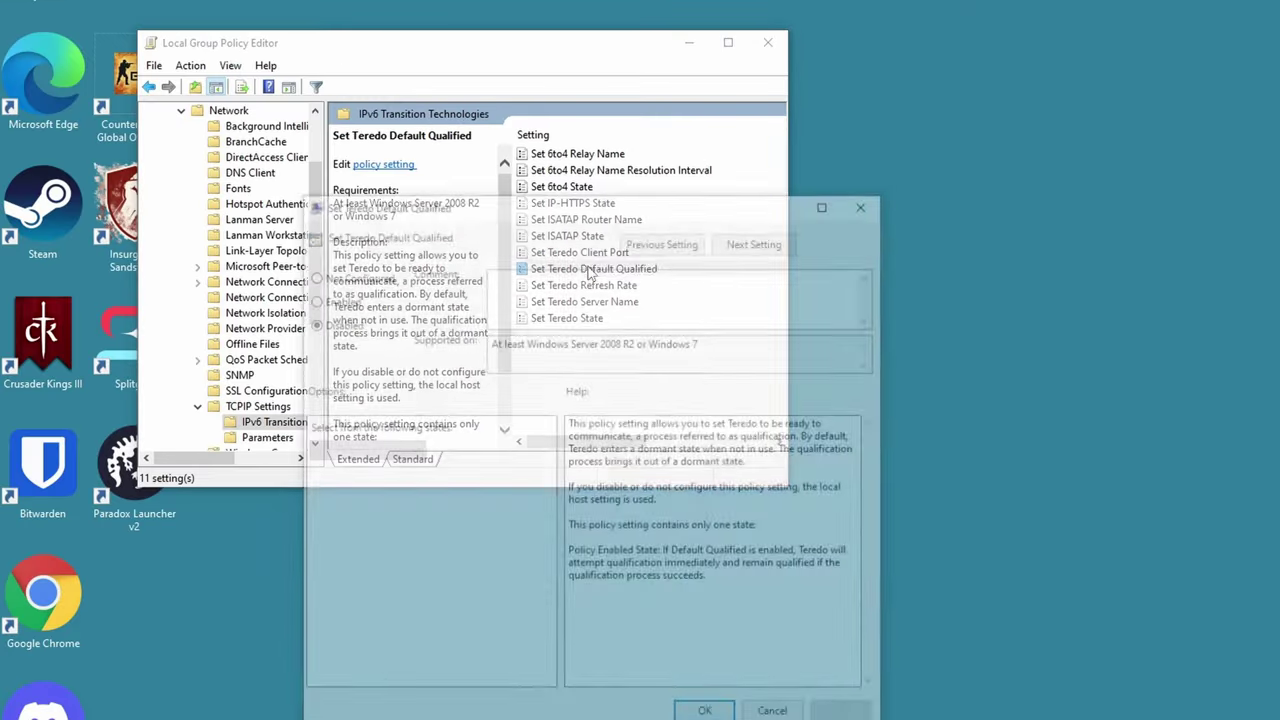
{"action": "left_click_drag", "start_coordinate": [463, 211], "coordinate": [1066, 146]}
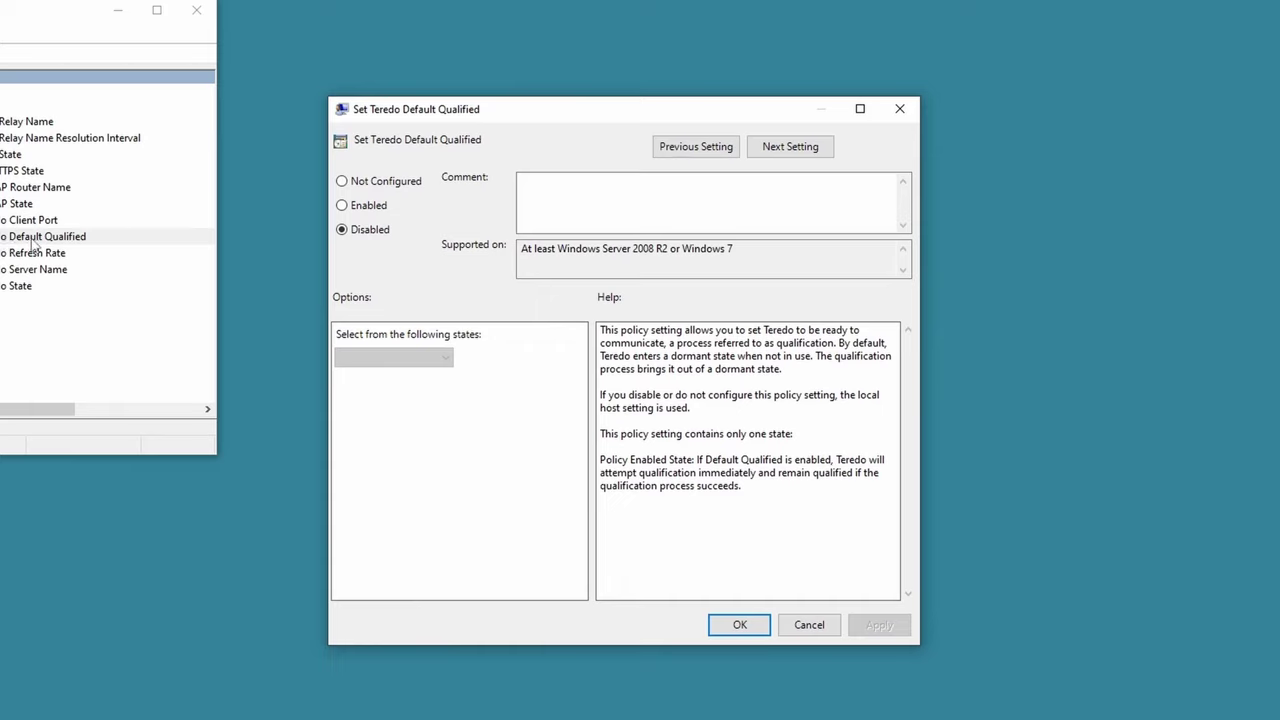
{"action": "left_click", "coordinate": [387, 206]}
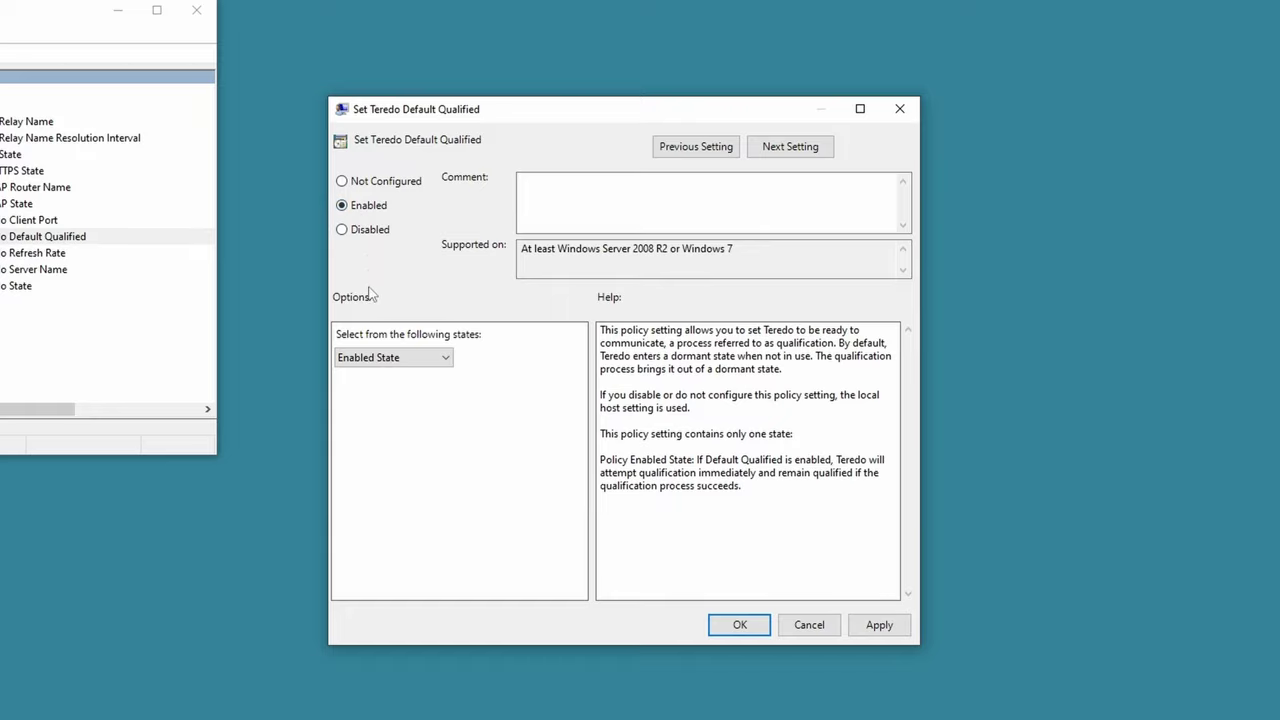
{"action": "left_click", "coordinate": [391, 357]}
{"action": "left_click", "coordinate": [395, 367]}
{"action": "left_click", "coordinate": [880, 626]}
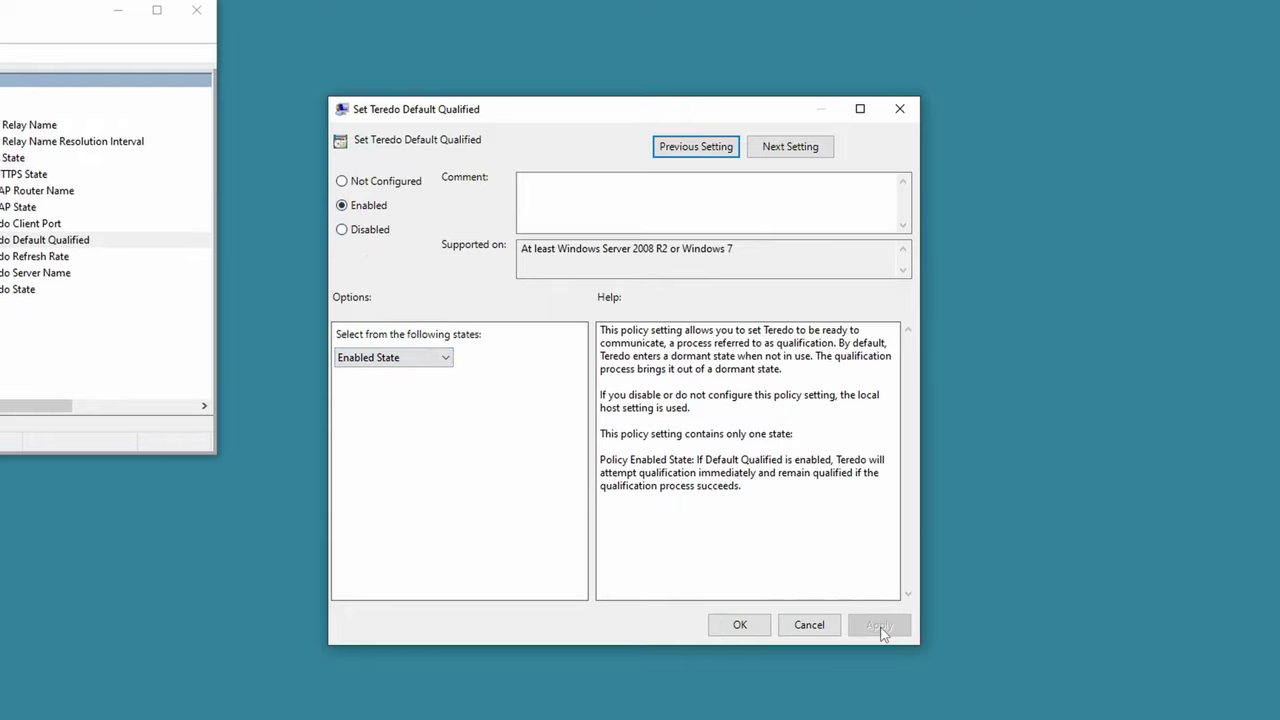
{"action": "left_click", "coordinate": [739, 624]}
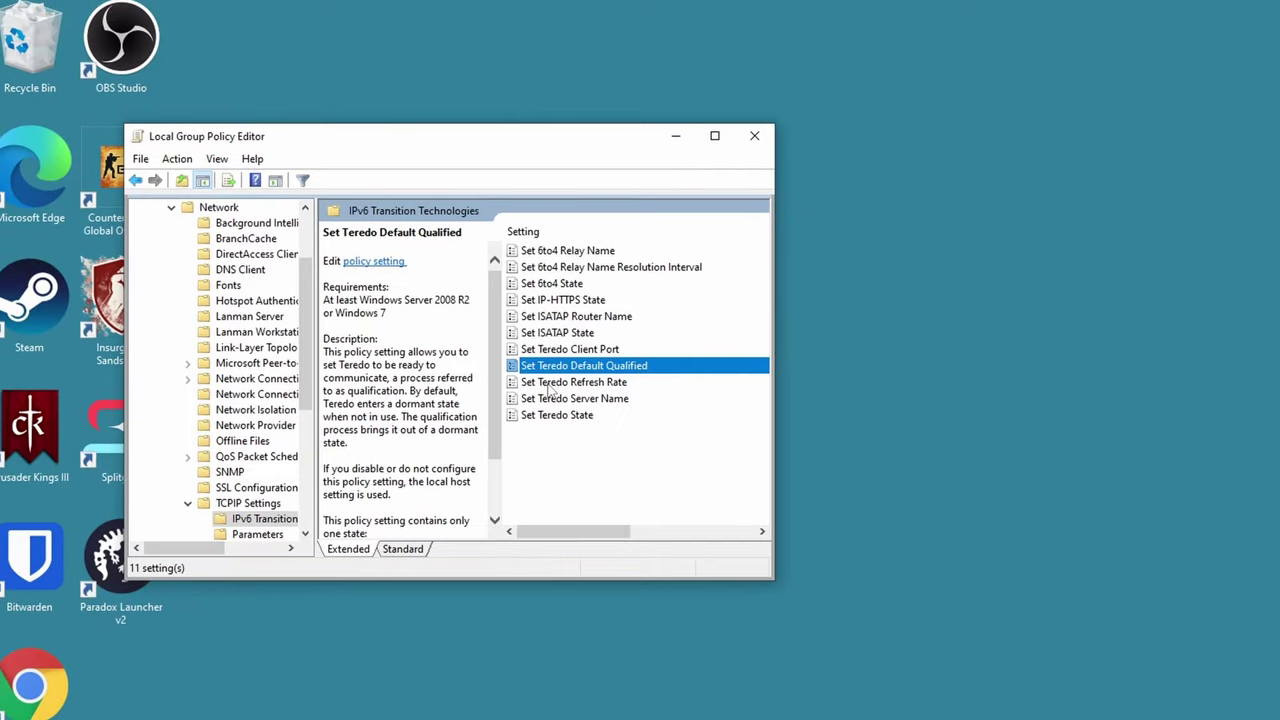
Check that the Set Teredo Refresh Rate policy is Enabled at 10 seconds and confirm it
{"action": "double_click", "coordinate": [40, 256]}
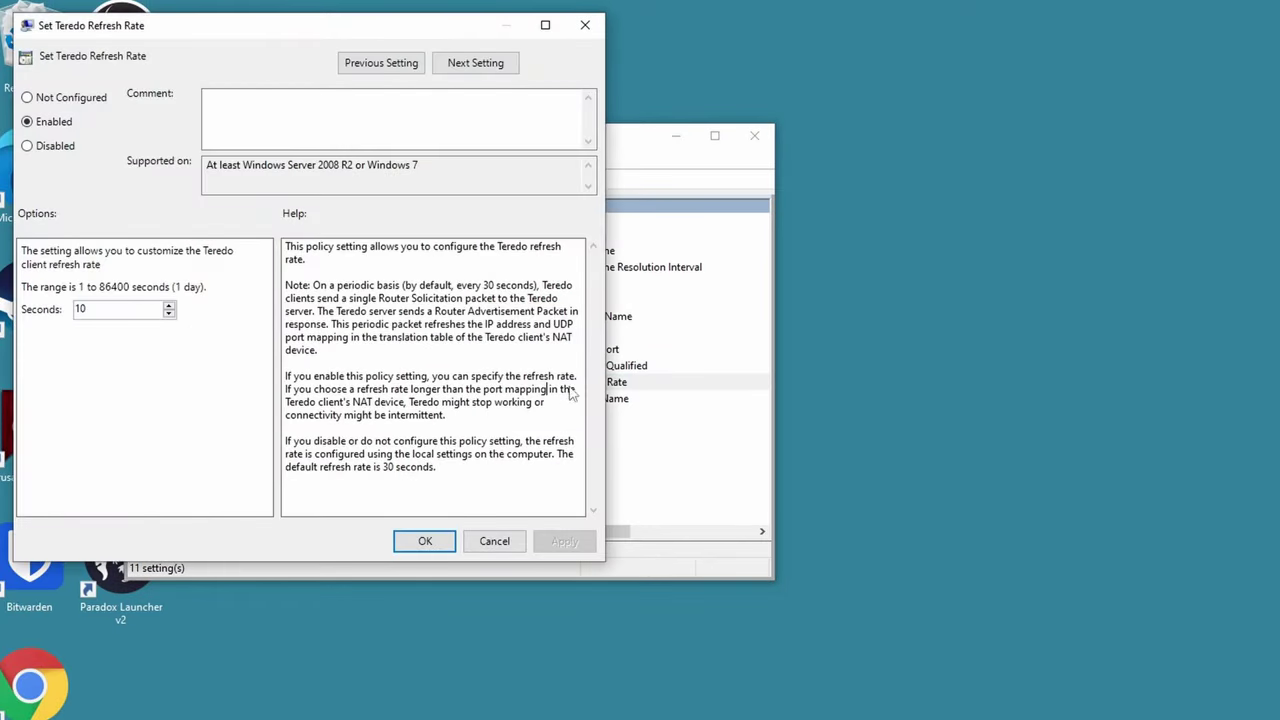
{"action": "left_click_drag", "start_coordinate": [266, 46], "coordinate": [1098, 263]}
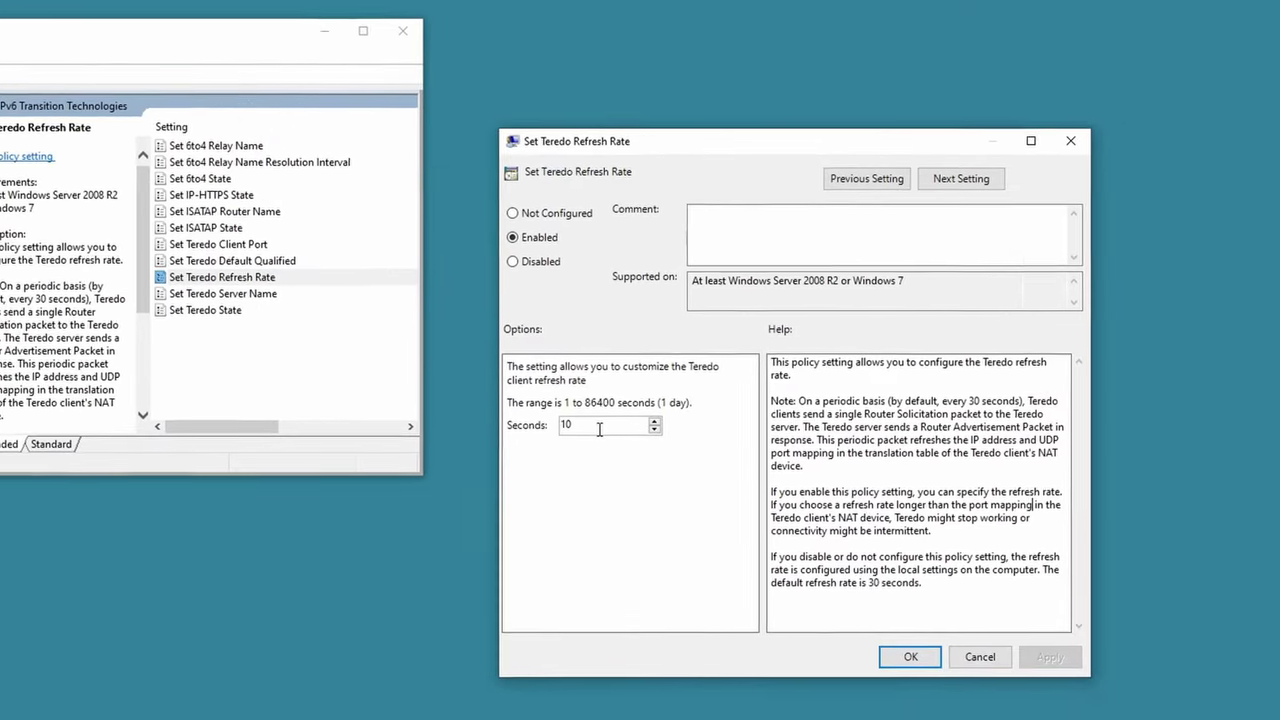
{"action": "left_click_drag", "start_coordinate": [599, 426], "coordinate": [544, 425]}
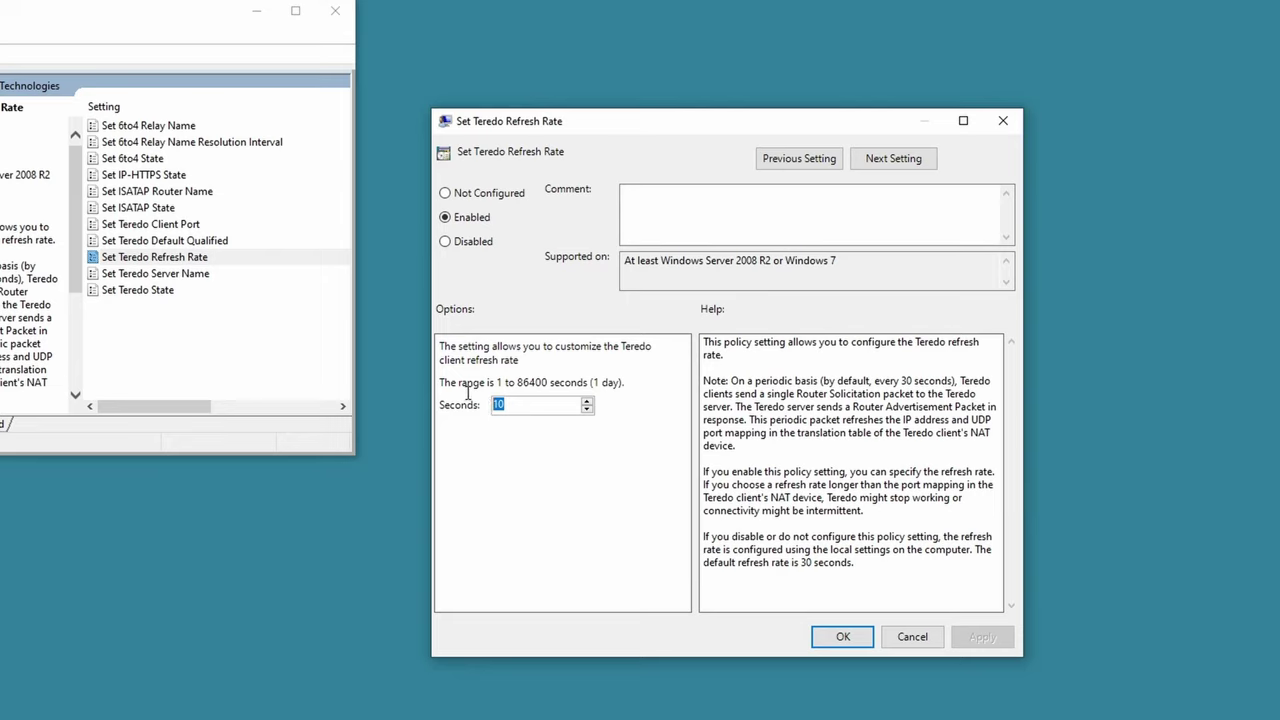
{"action": "left_click", "coordinate": [527, 404]}
{"action": "left_click", "coordinate": [835, 636]}
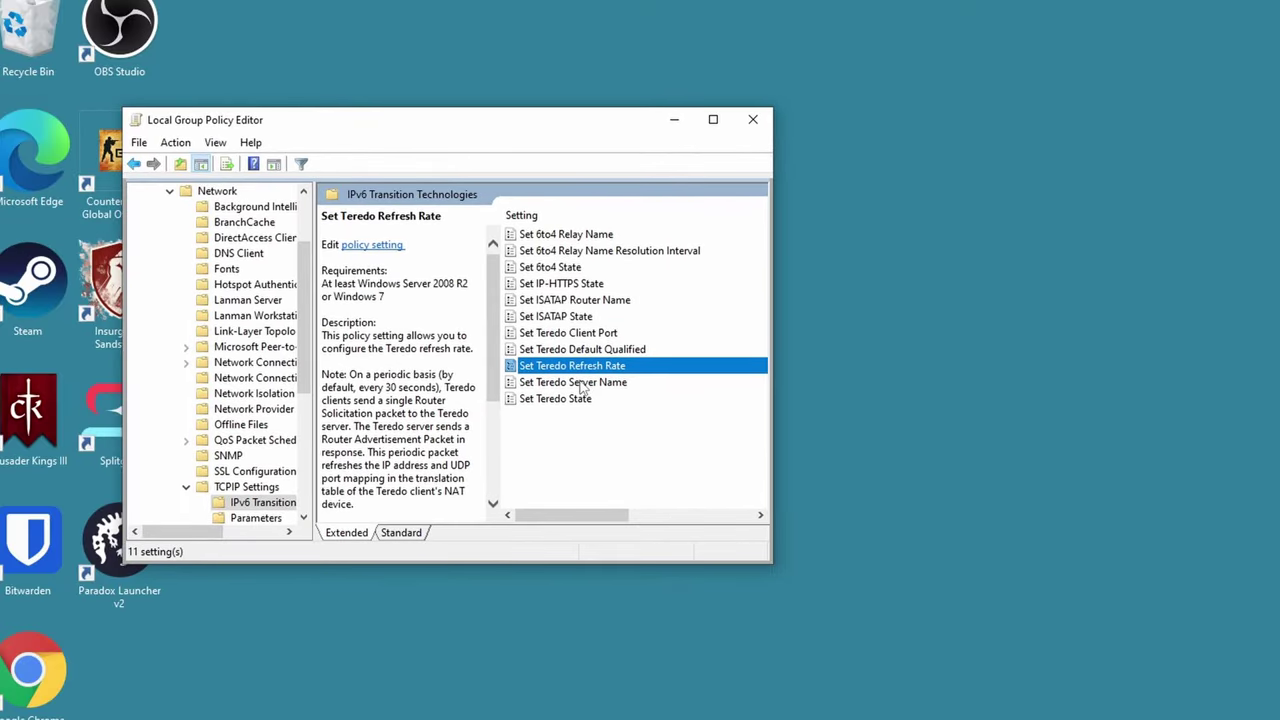
{"action": "double_click", "coordinate": [581, 390]}
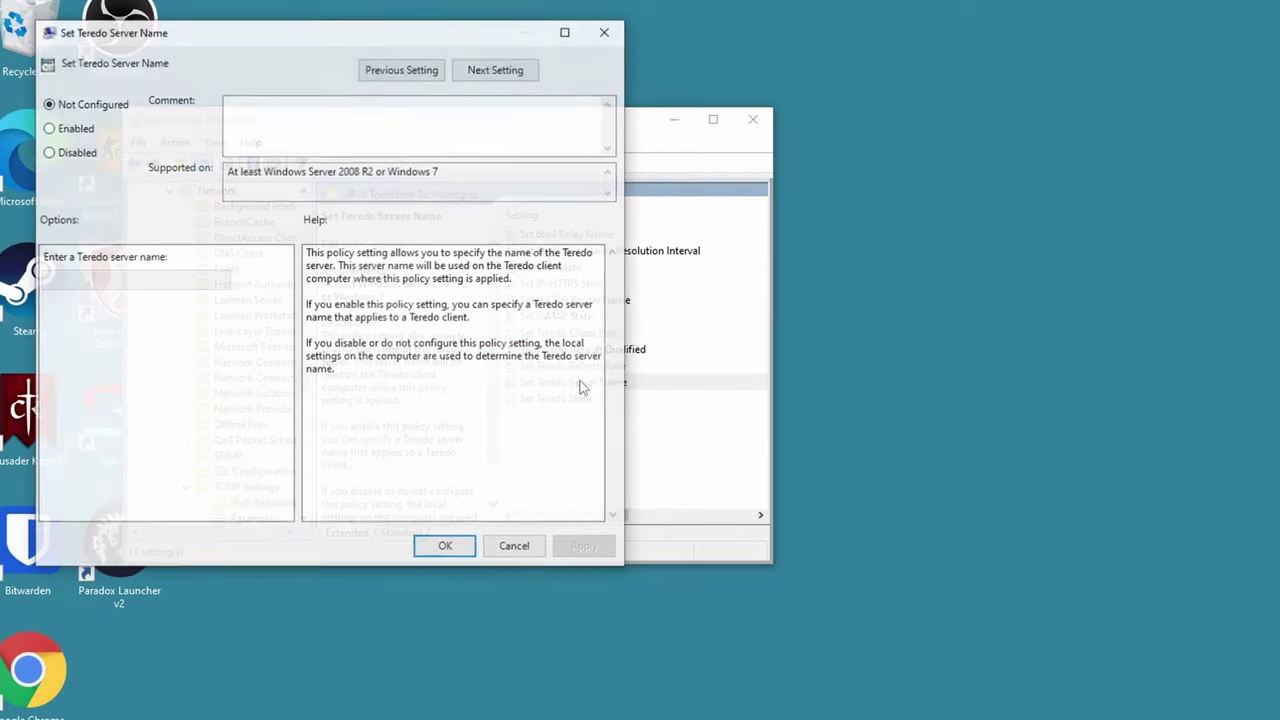
{"action": "left_click_drag", "start_coordinate": [236, 40], "coordinate": [1018, 232]}
{"action": "left_click_drag", "start_coordinate": [605, 133], "coordinate": [603, 131]}
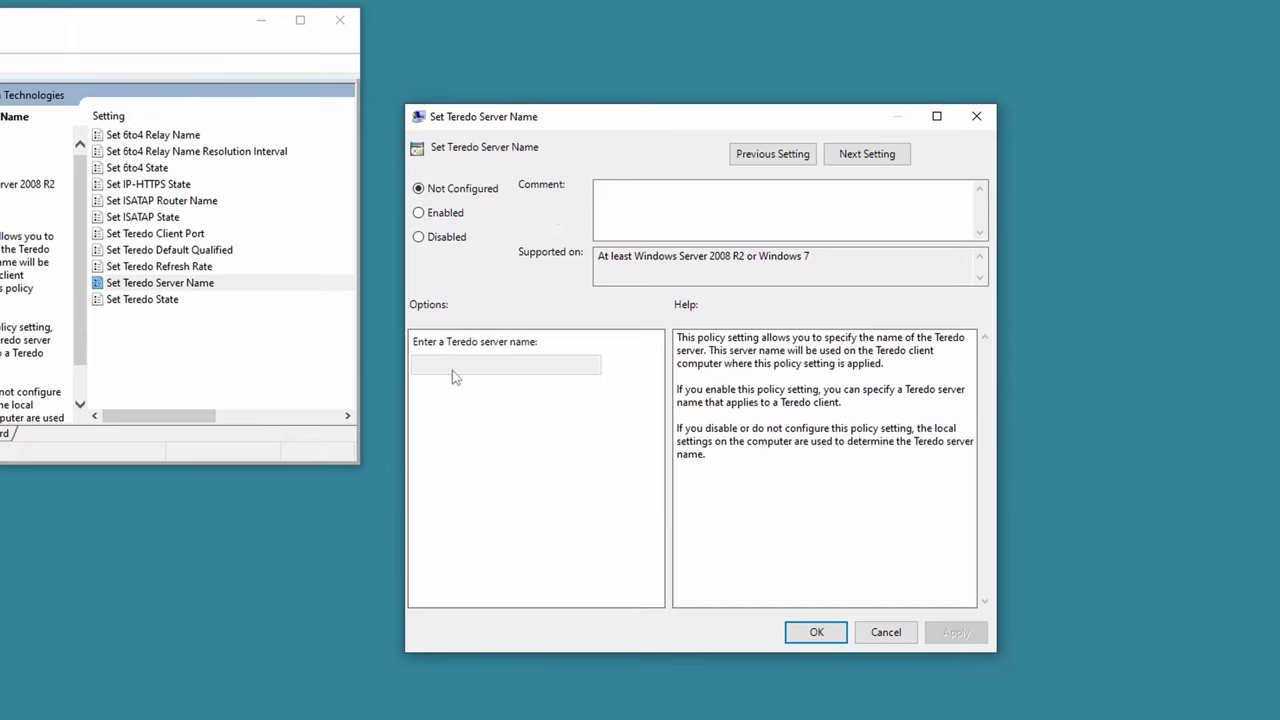
{"action": "left_click", "coordinate": [631, 263]}
{"action": "left_click", "coordinate": [886, 632]}
Keep the Set Teredo Server Name policy at Not Configured and confirm it
{"action": "double_click", "coordinate": [170, 284]}
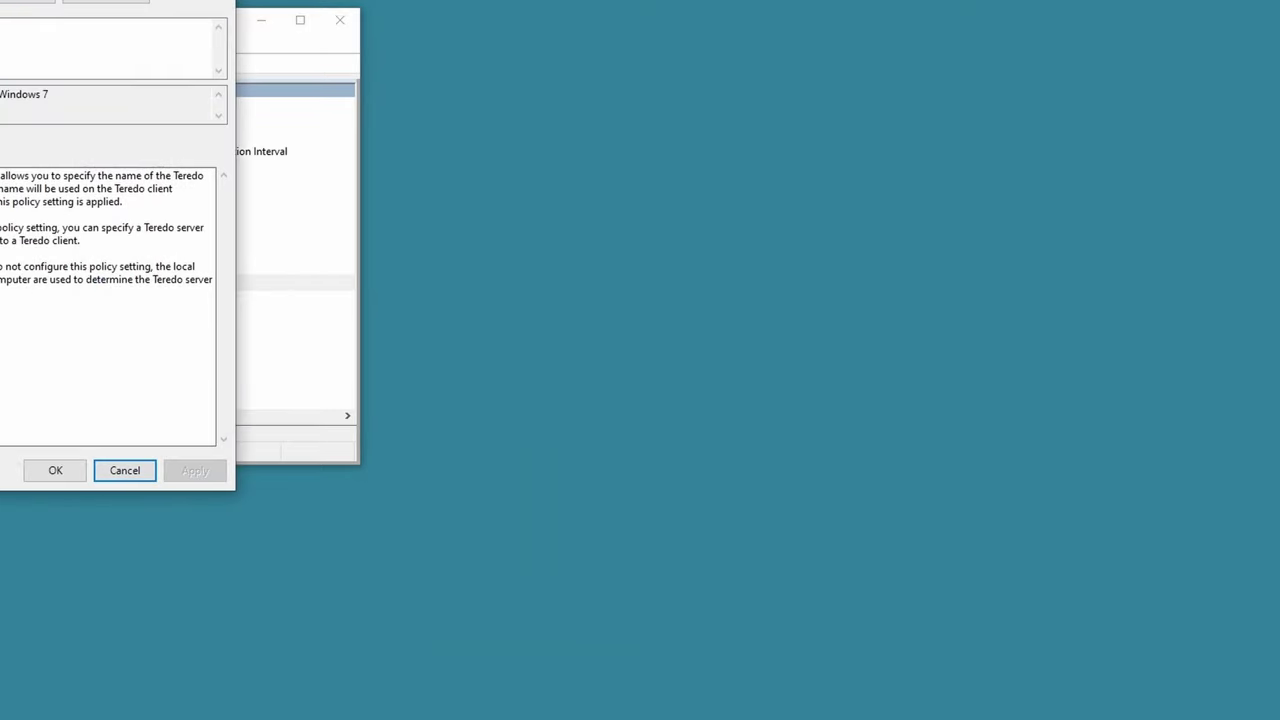
{"action": "left_click_drag", "start_coordinate": [0, 0], "coordinate": [903, 246]}
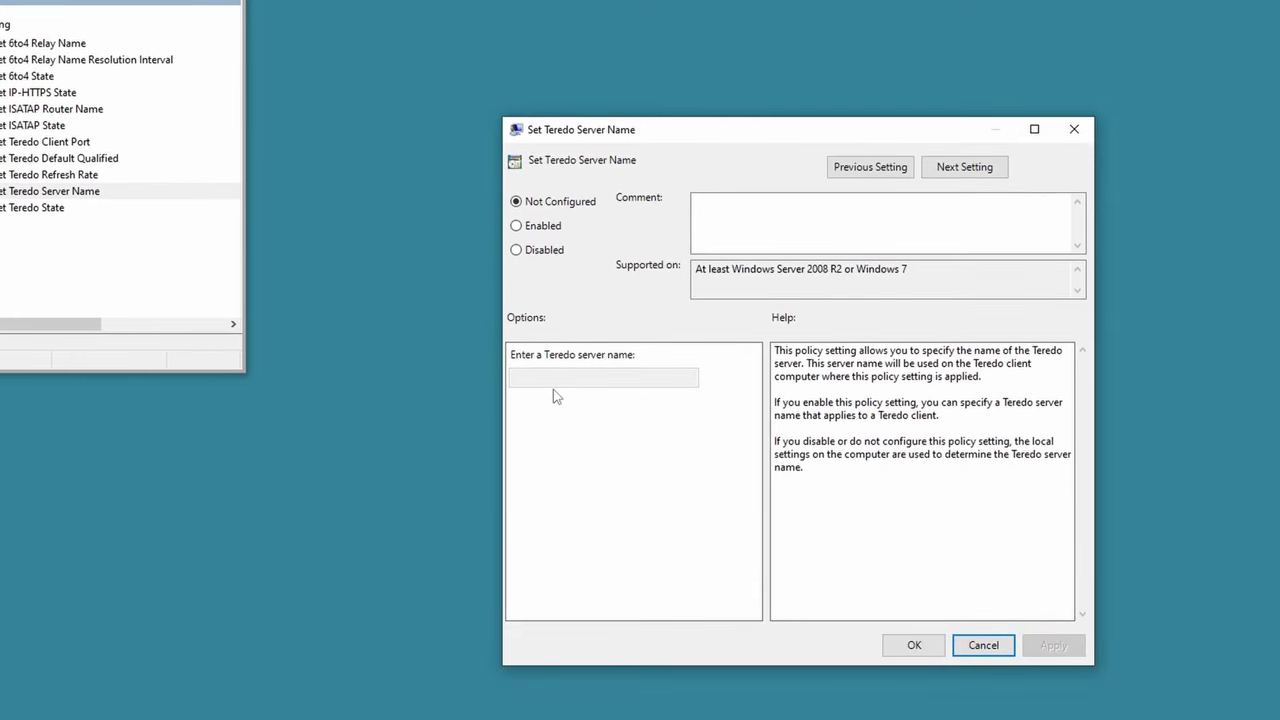
{"action": "left_click", "coordinate": [529, 203]}
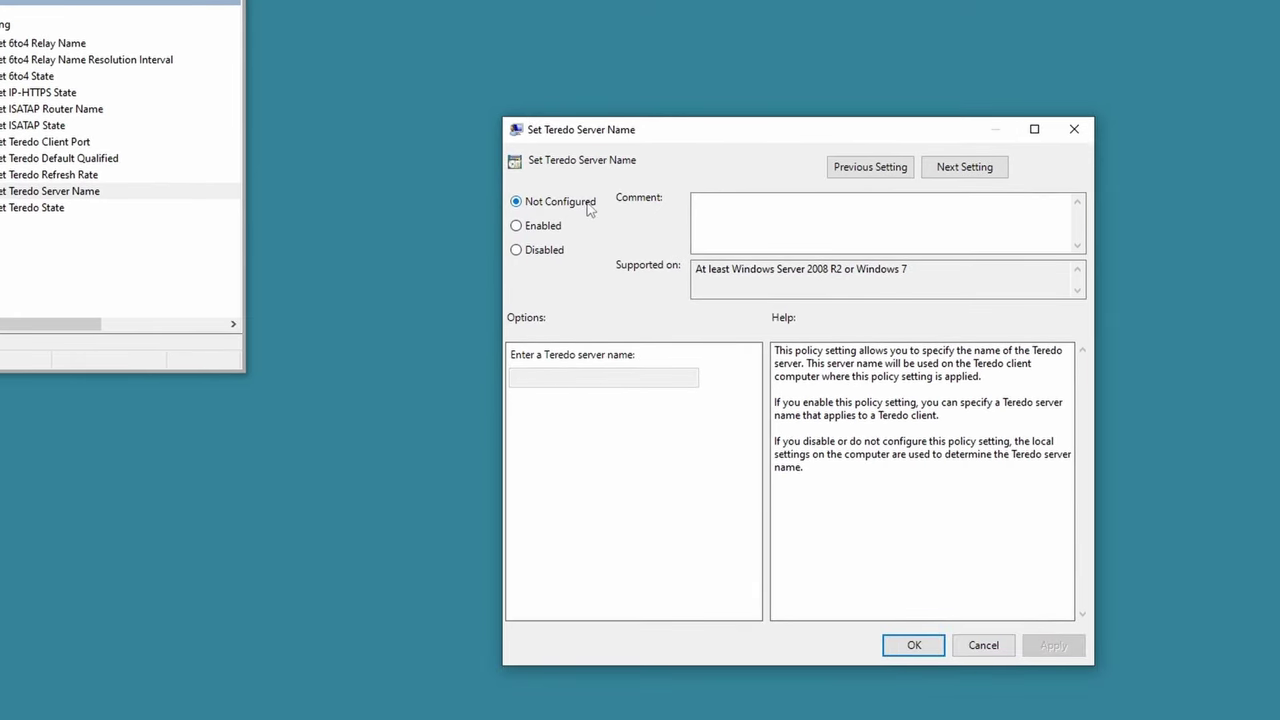
{"action": "left_click", "coordinate": [914, 645]}
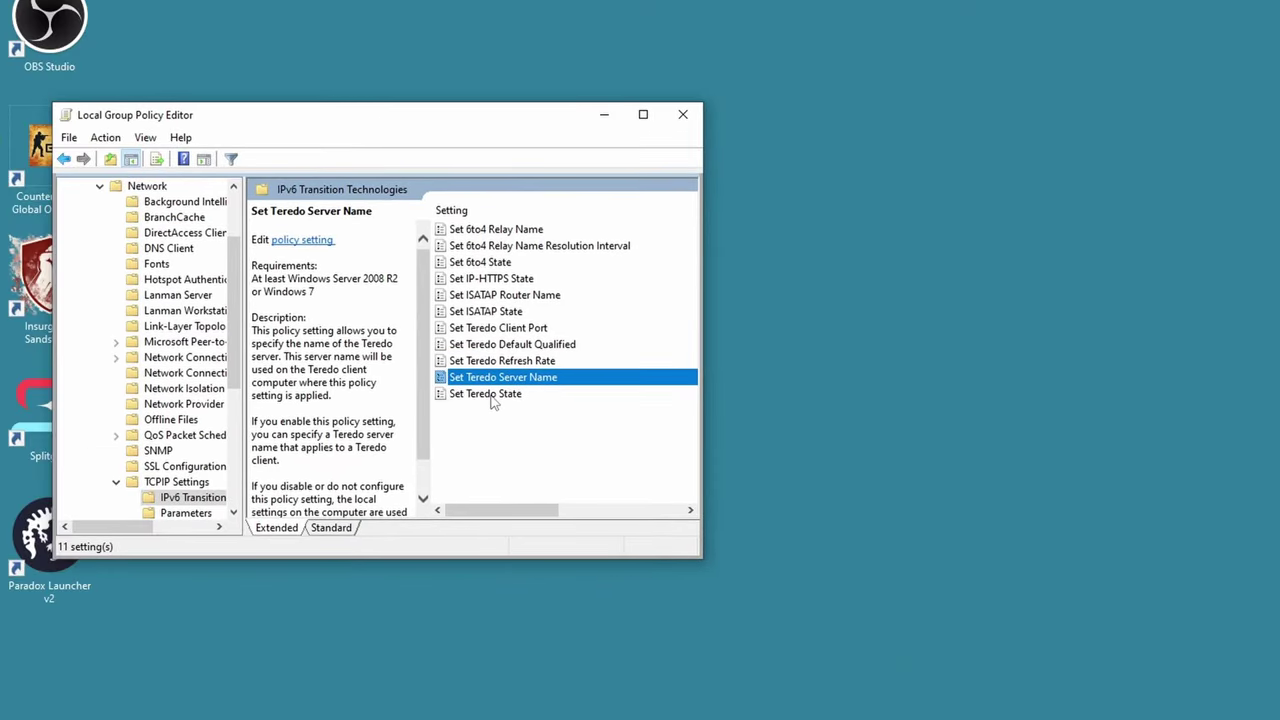
Set the Set Teredo State policy to Enabled with the Enterprise Client state, save it, and close the policy editor
{"action": "double_click", "coordinate": [485, 393]}
{"action": "left_click_drag", "start_coordinate": [214, 90], "coordinate": [942, 172]}
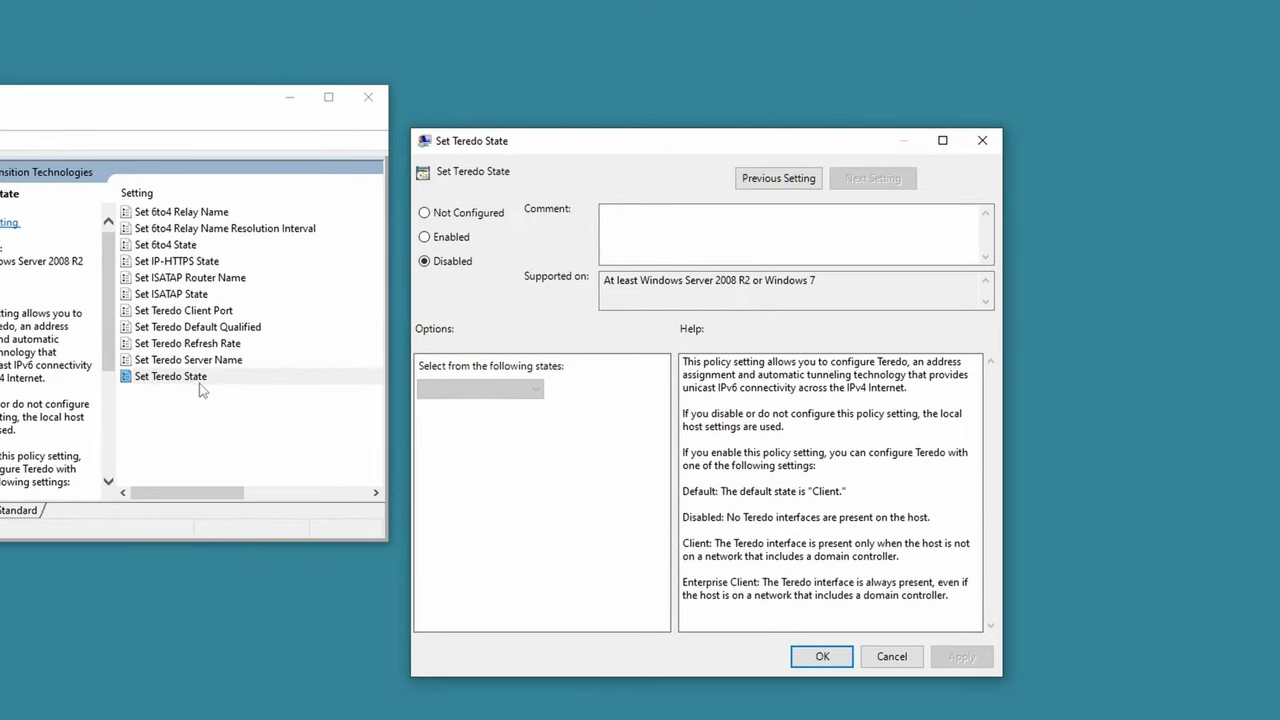
{"action": "left_click", "coordinate": [438, 240]}
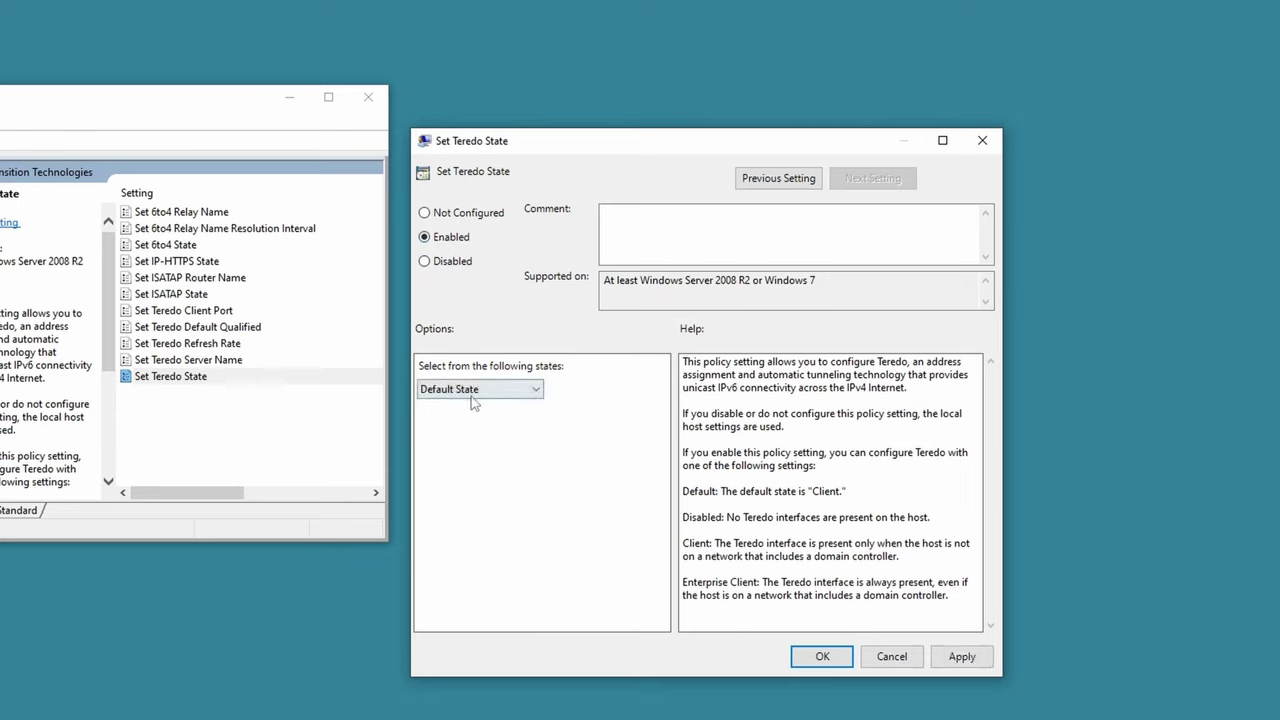
{"action": "left_click", "coordinate": [478, 389]}
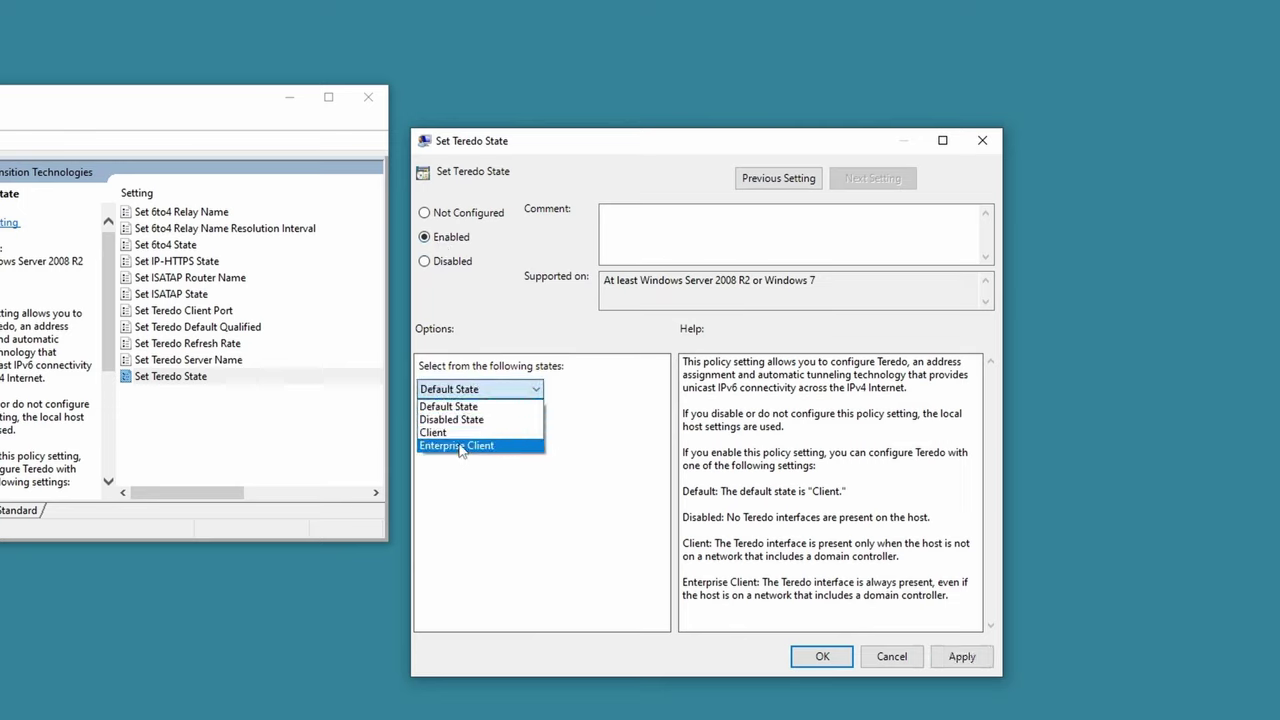
{"action": "left_click", "coordinate": [460, 446]}
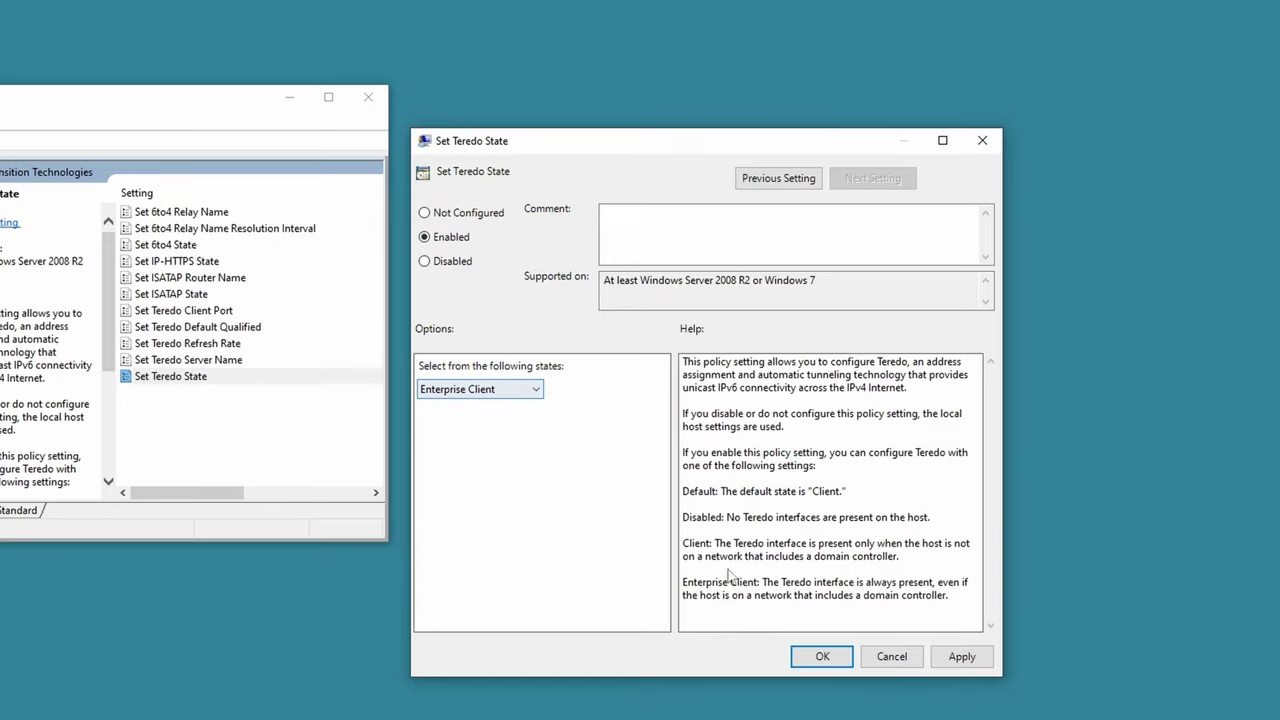
{"action": "left_click", "coordinate": [962, 656]}
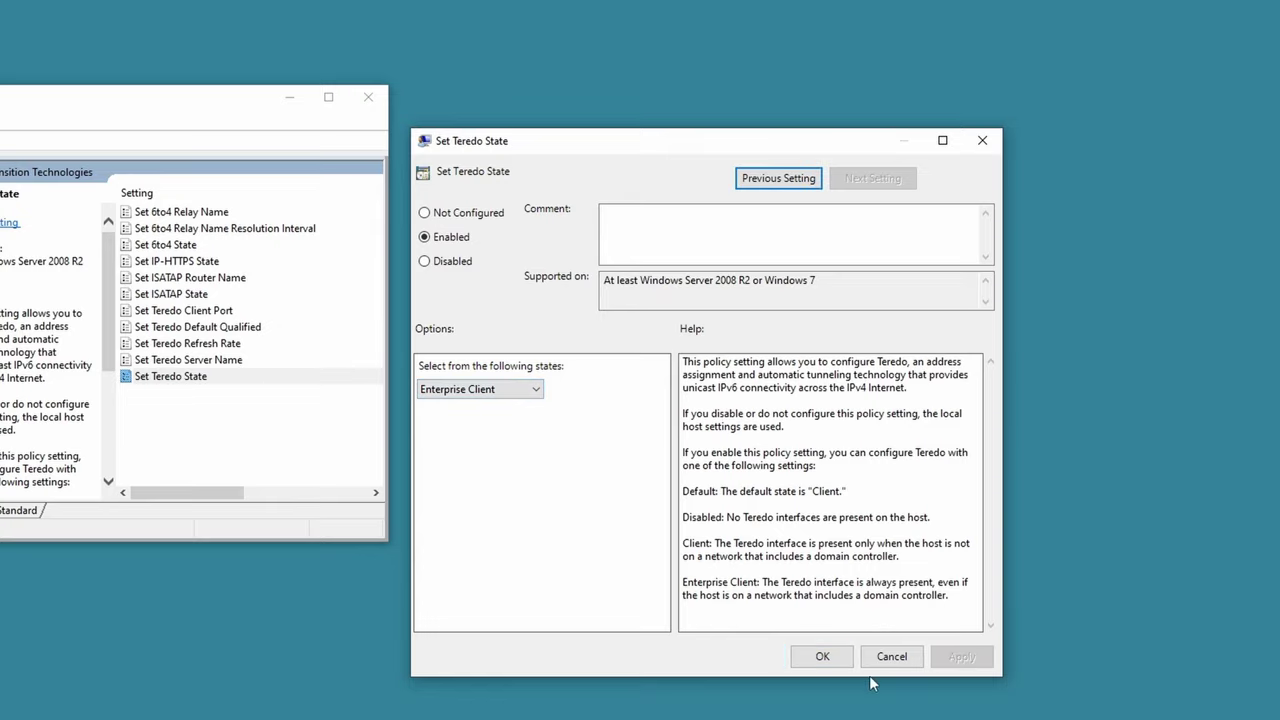
{"action": "left_click", "coordinate": [822, 656]}
{"action": "left_click", "coordinate": [368, 97]}
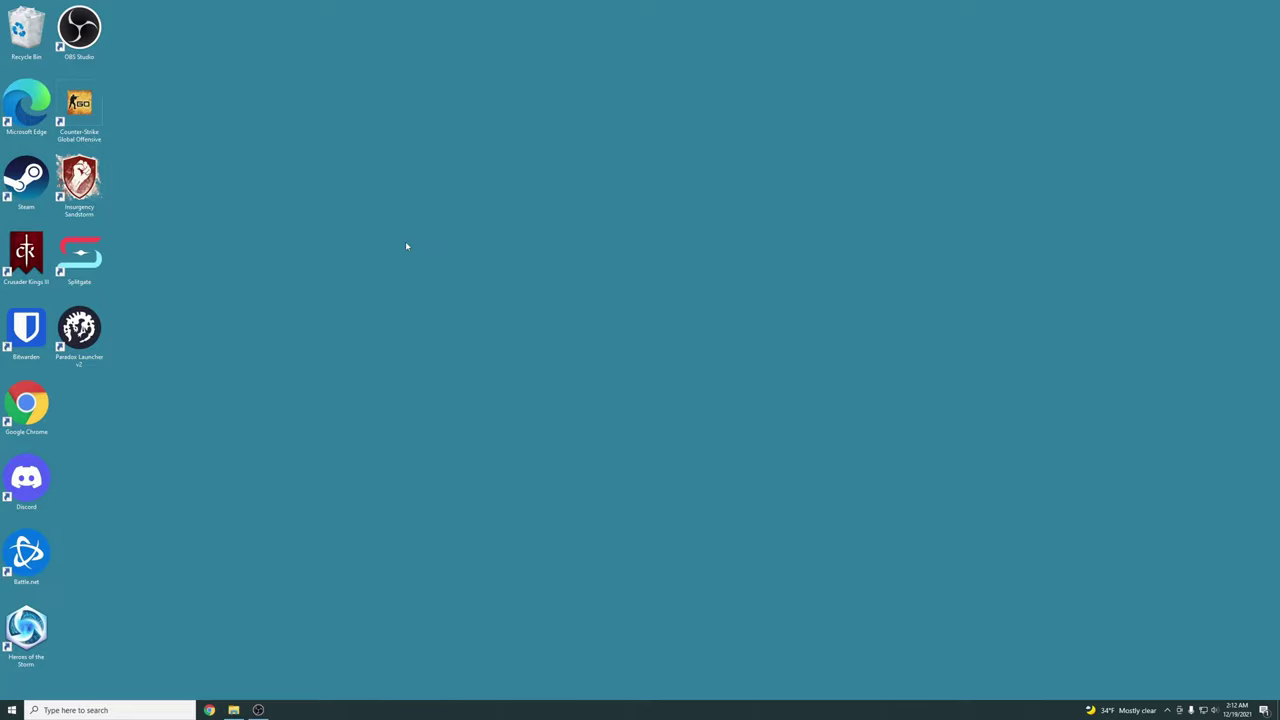
Check the connection status, NAT type and server connectivity on the Xbox Networking page of the Windows Gaming settings, then close Settings
{"action": "left_click", "coordinate": [11, 710]}
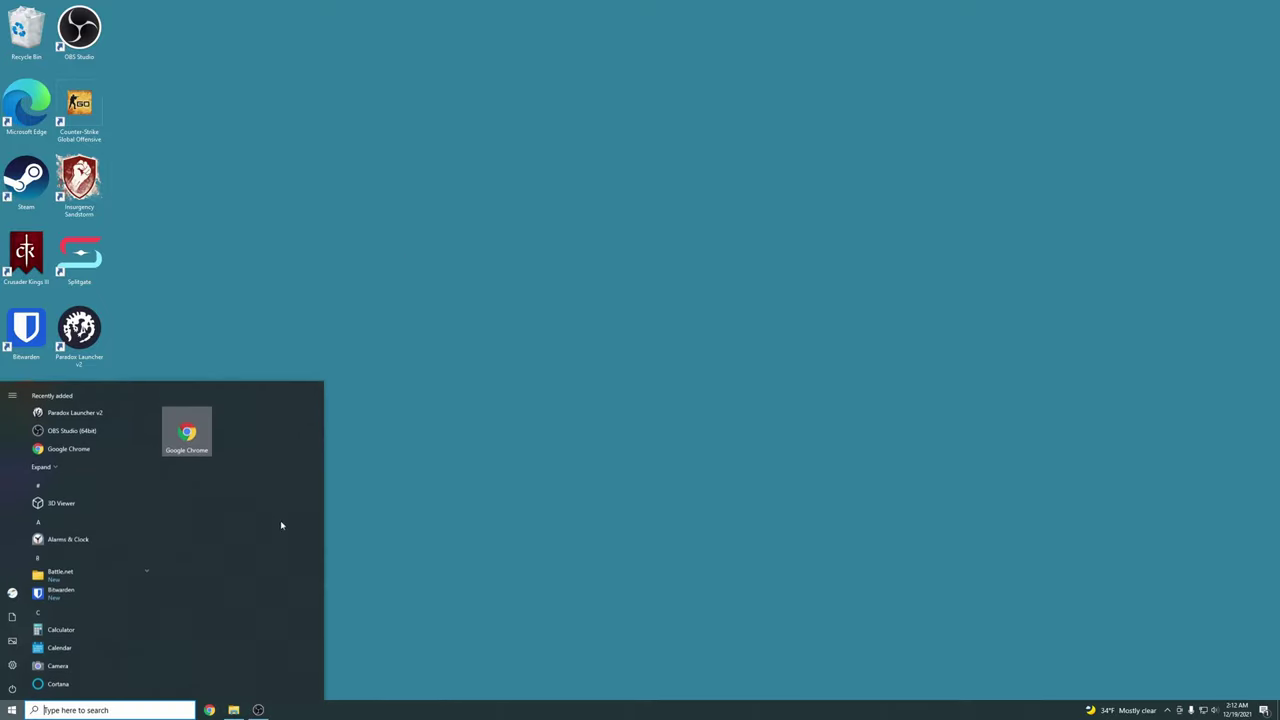
{"action": "left_click", "coordinate": [25, 662]}
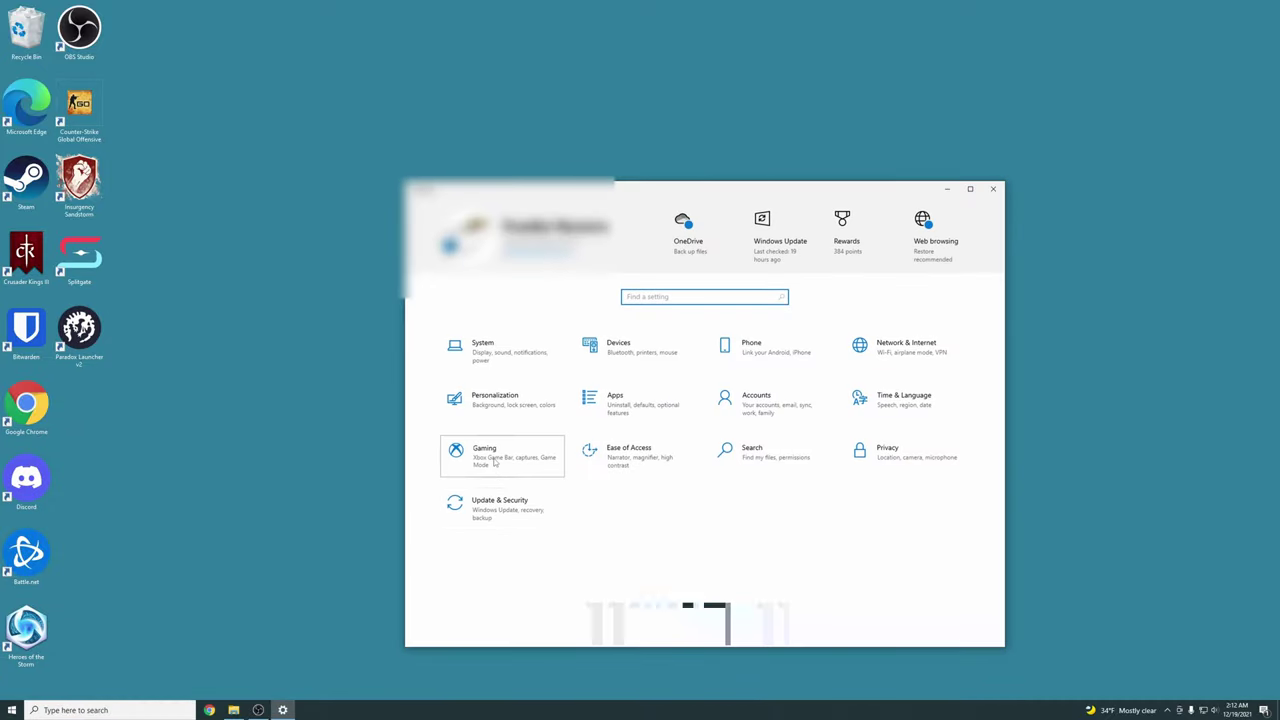
{"action": "left_click", "coordinate": [530, 458]}
{"action": "left_click", "coordinate": [470, 365]}
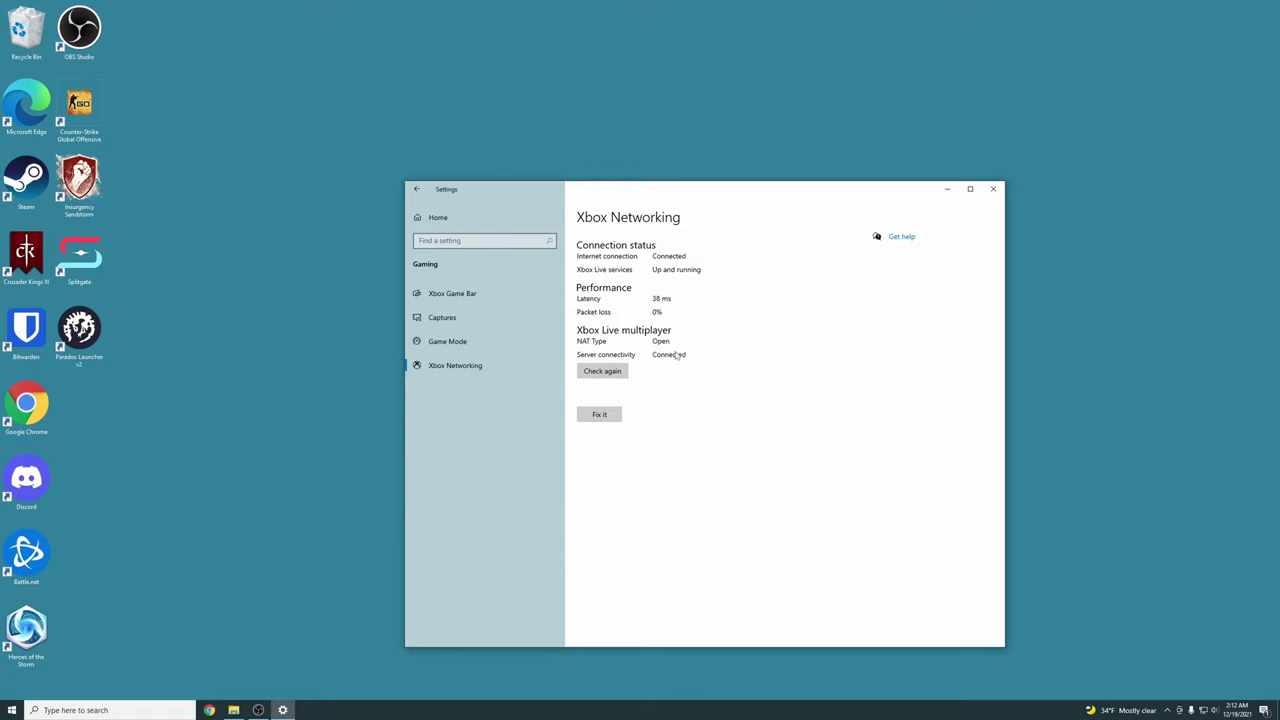
{"action": "left_click_drag", "start_coordinate": [670, 199], "coordinate": [606, 174]}
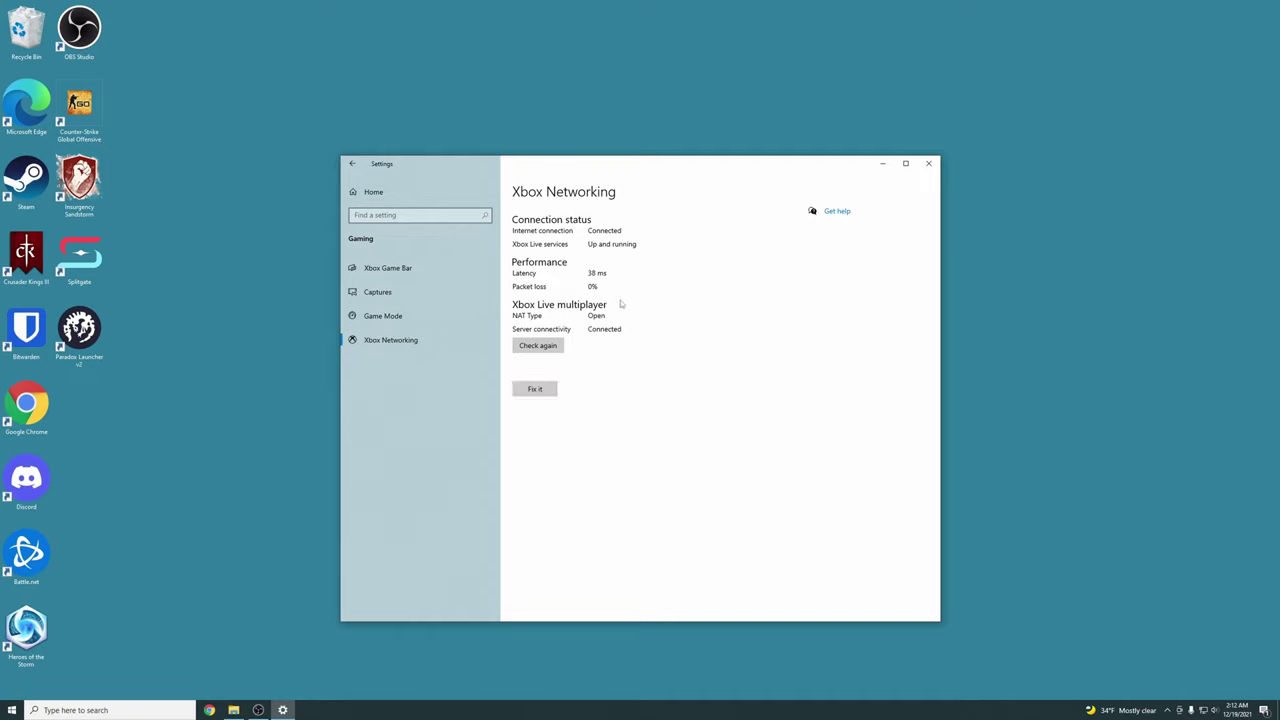
{"action": "left_click", "coordinate": [927, 165]}
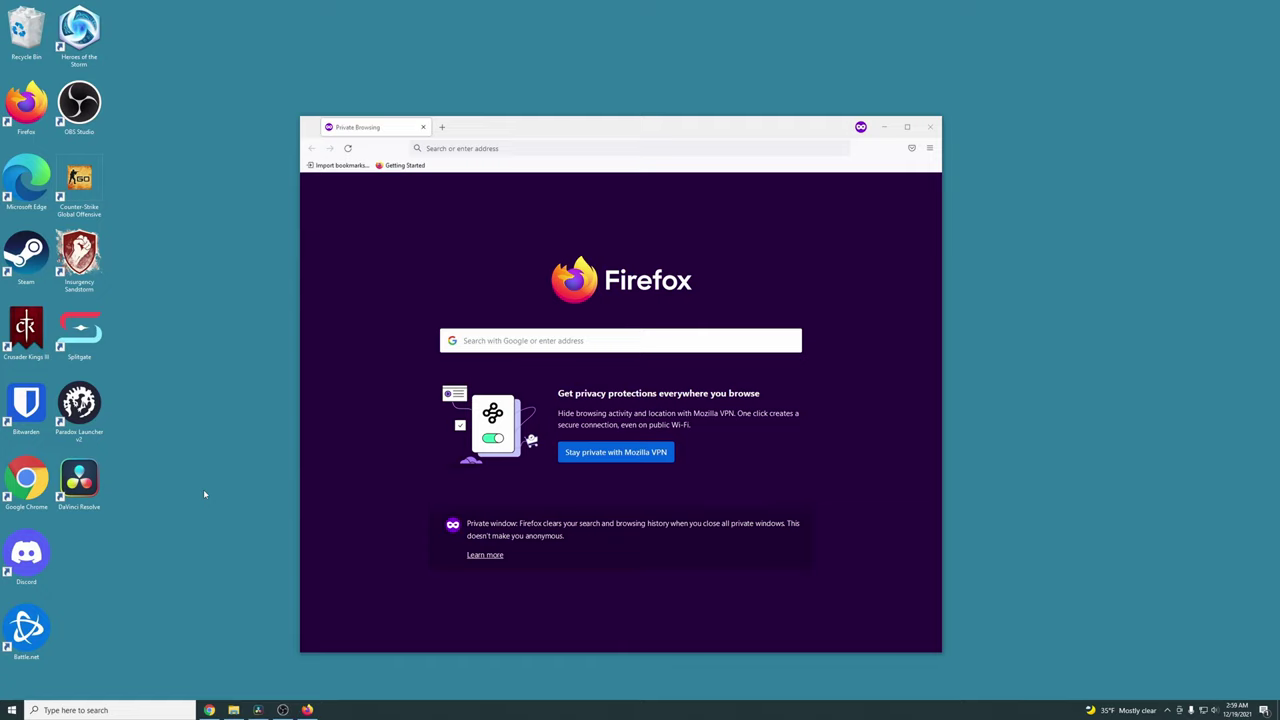
Open Command Prompt and run ipconfig to list the network configuration
{"action": "key", "text": "super"}
{"action": "type", "text": "cm"}
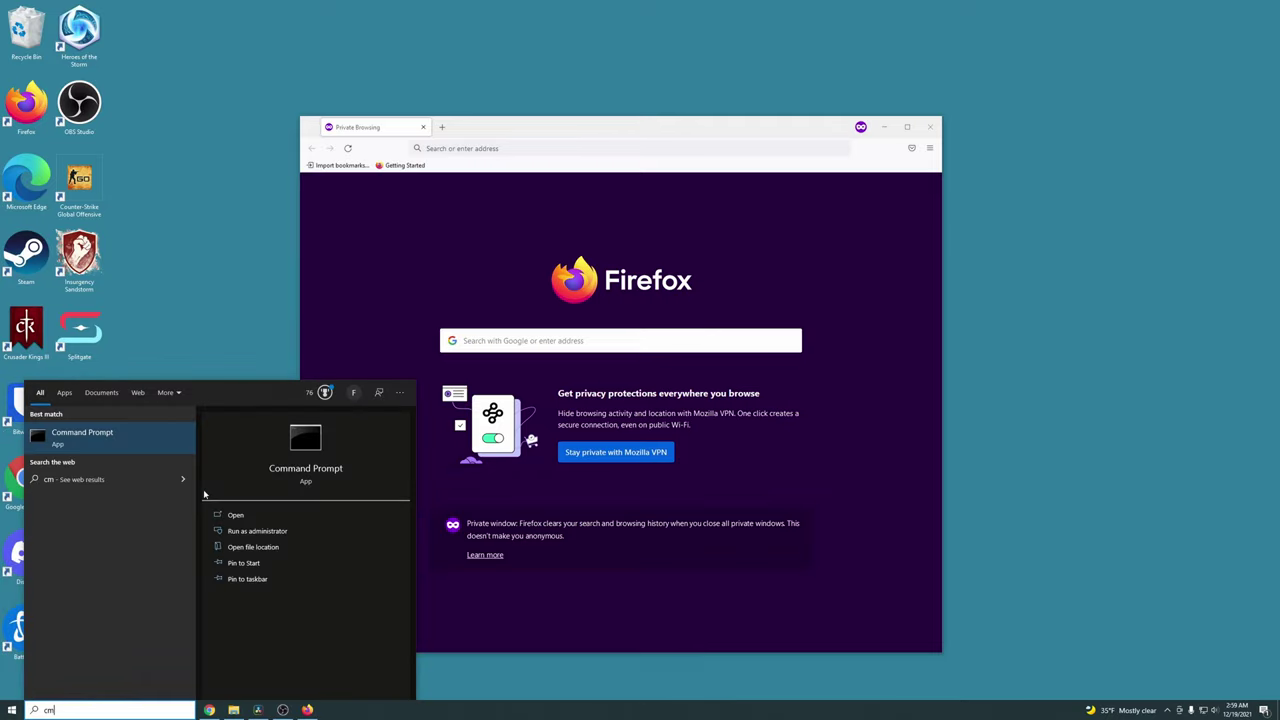
{"action": "type", "text": "d"}
{"action": "key", "text": "Return"}
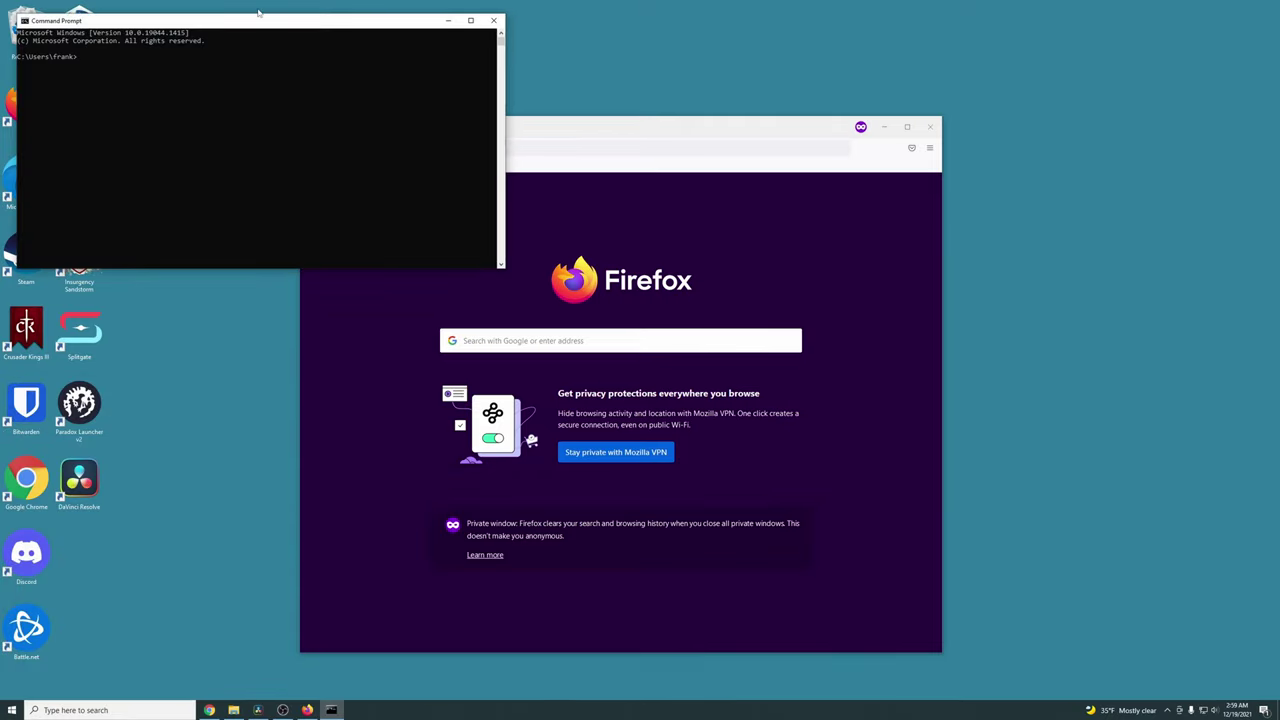
{"action": "left_click_drag", "start_coordinate": [262, 21], "coordinate": [476, 229]}
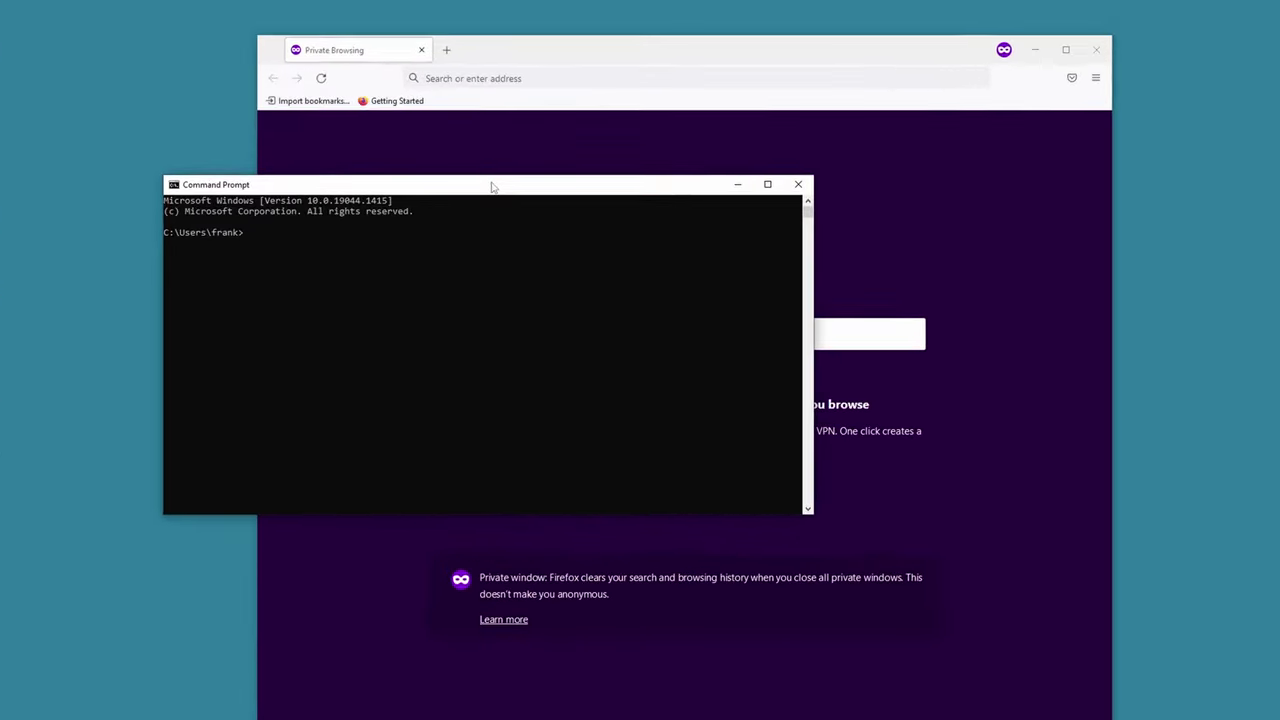
{"action": "type", "text": "ipconfig"}
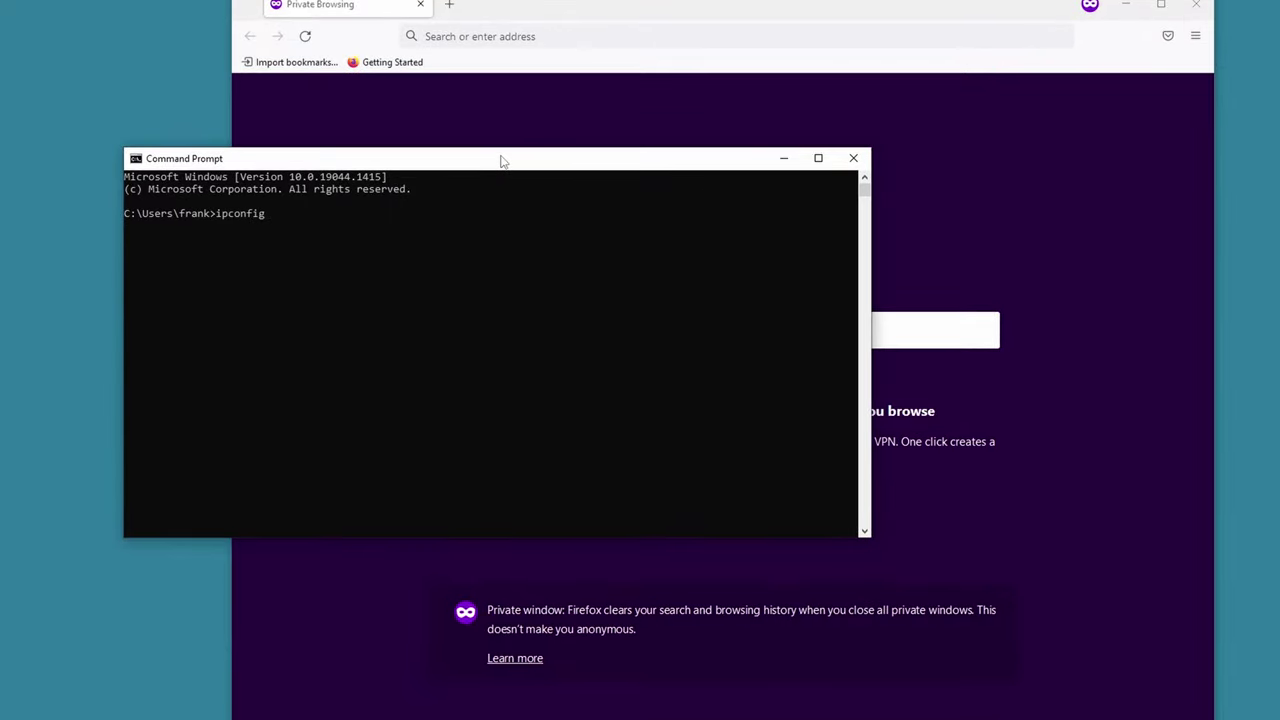
{"action": "key", "text": "Return"}
Copy the Default Gateway address from the ipconfig output
{"action": "scroll", "coordinate": [480, 262], "scroll_direction": "up", "scroll_amount": 3}
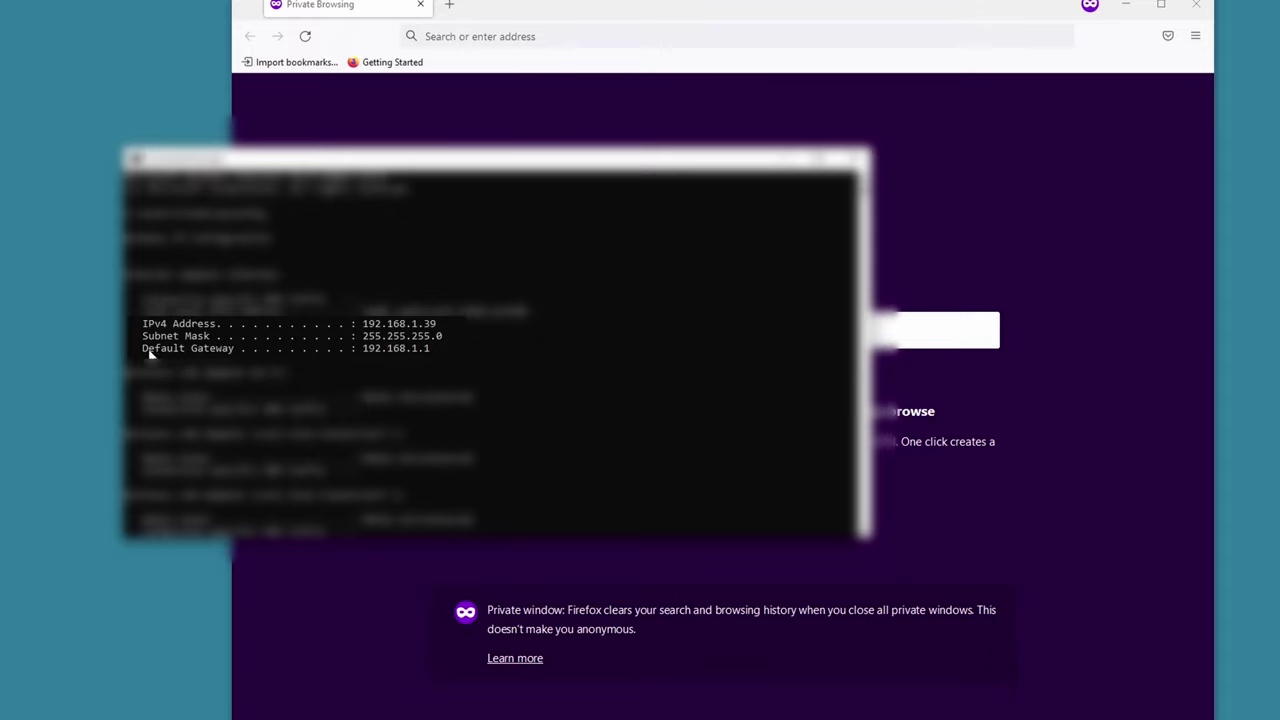
{"action": "left_click_drag", "start_coordinate": [145, 348], "coordinate": [451, 350]}
{"action": "left_click", "coordinate": [364, 349]}
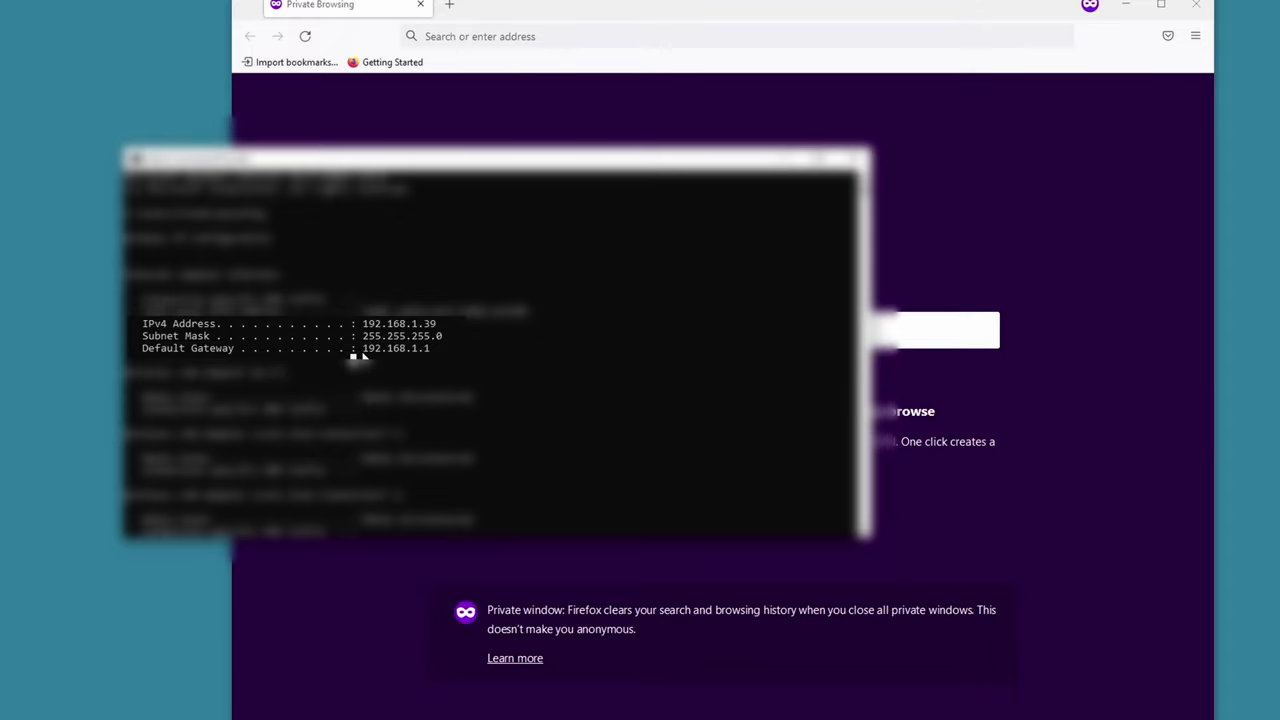
{"action": "left_click_drag", "start_coordinate": [364, 350], "coordinate": [432, 350]}
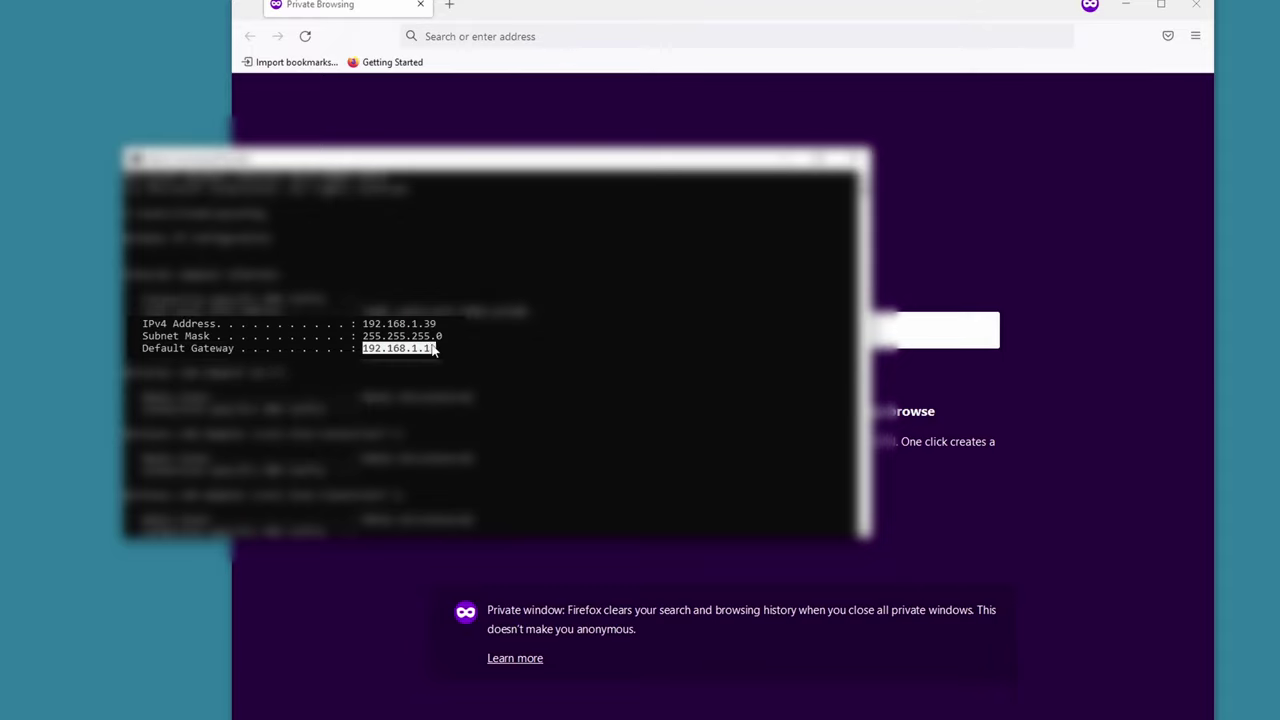
{"action": "key", "text": "ctrl+c"}
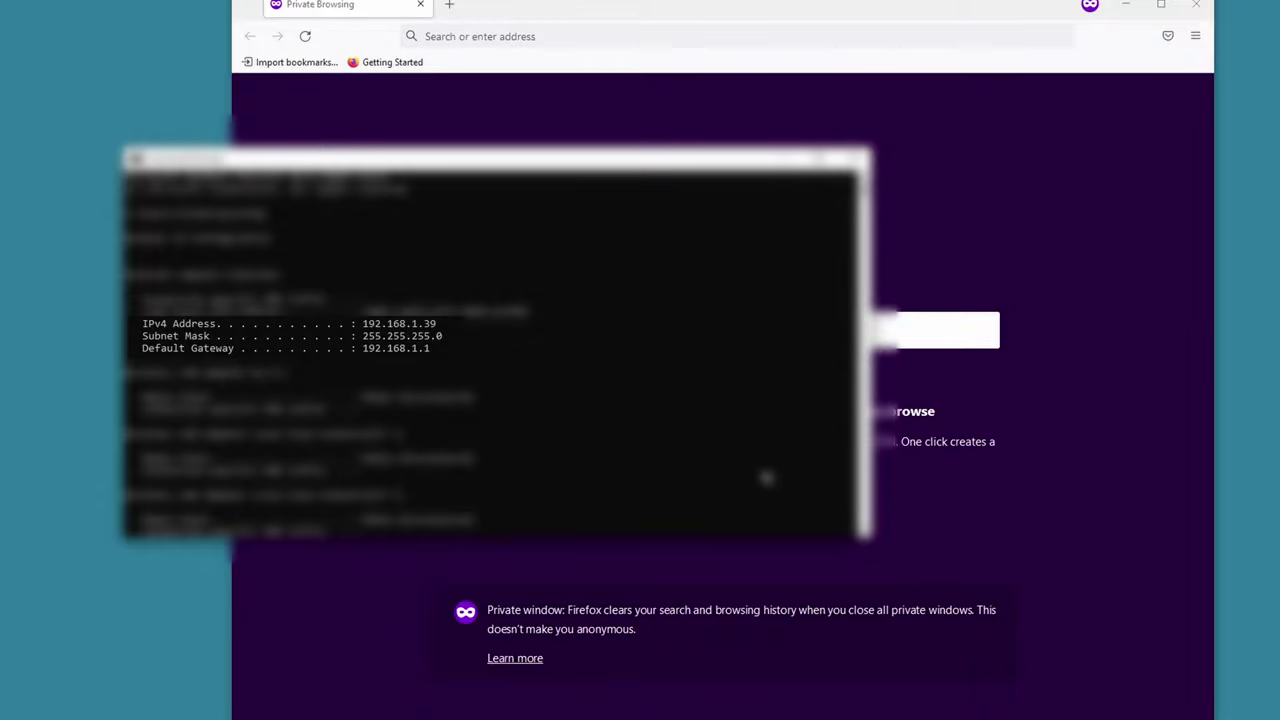
Switch to Firefox and open the copied gateway address 192.168.1.1
{"action": "left_click", "coordinate": [400, 38]}
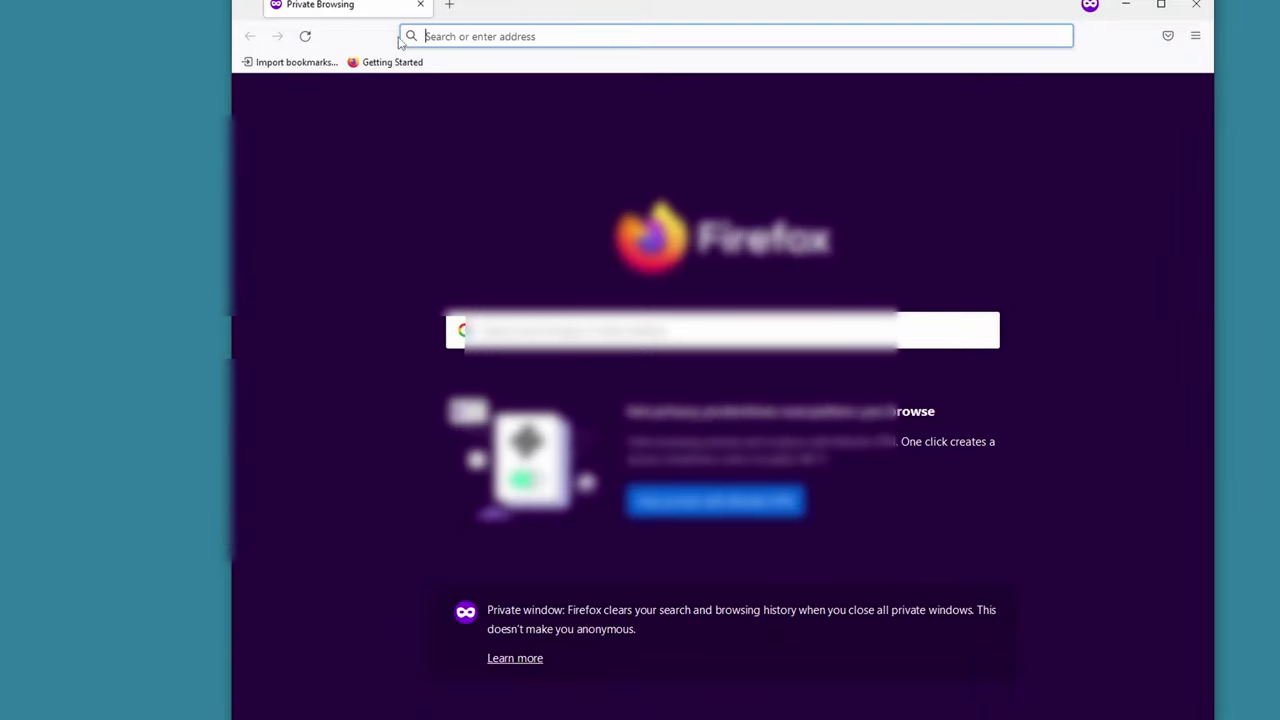
{"action": "left_click", "coordinate": [478, 38]}
{"action": "key", "text": "ctrl+v"}
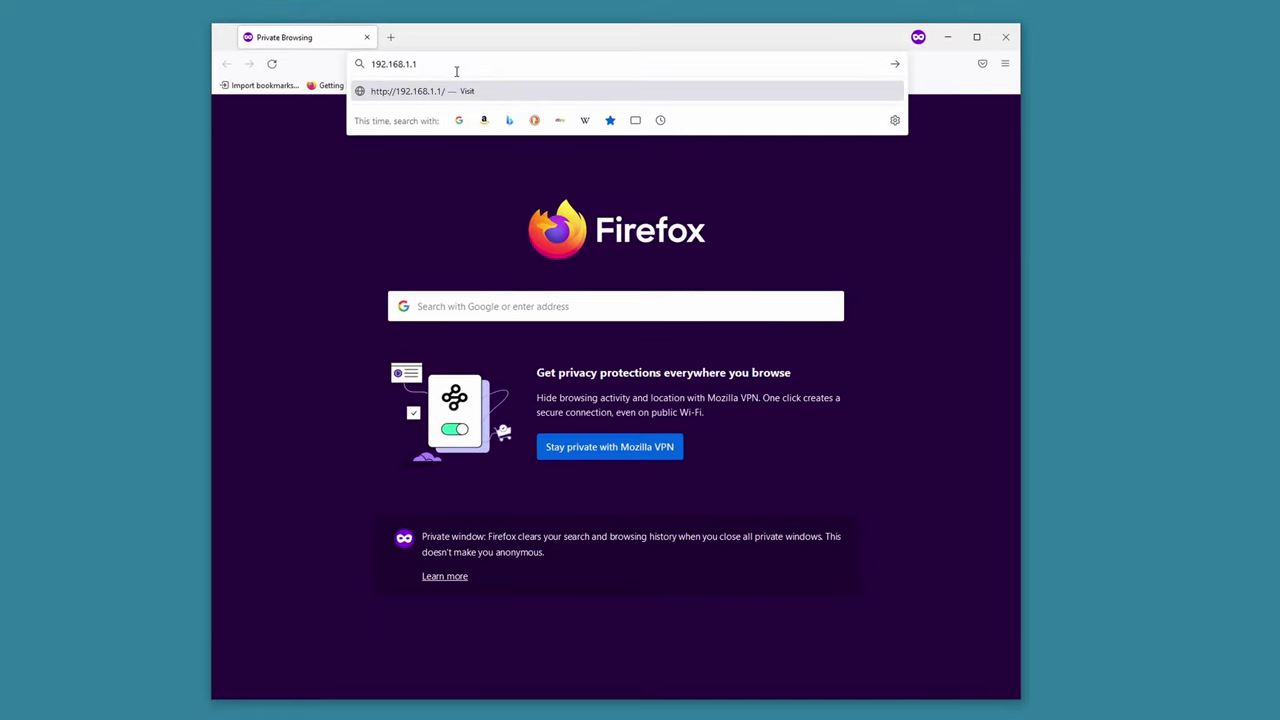
{"action": "key", "text": "Return"}
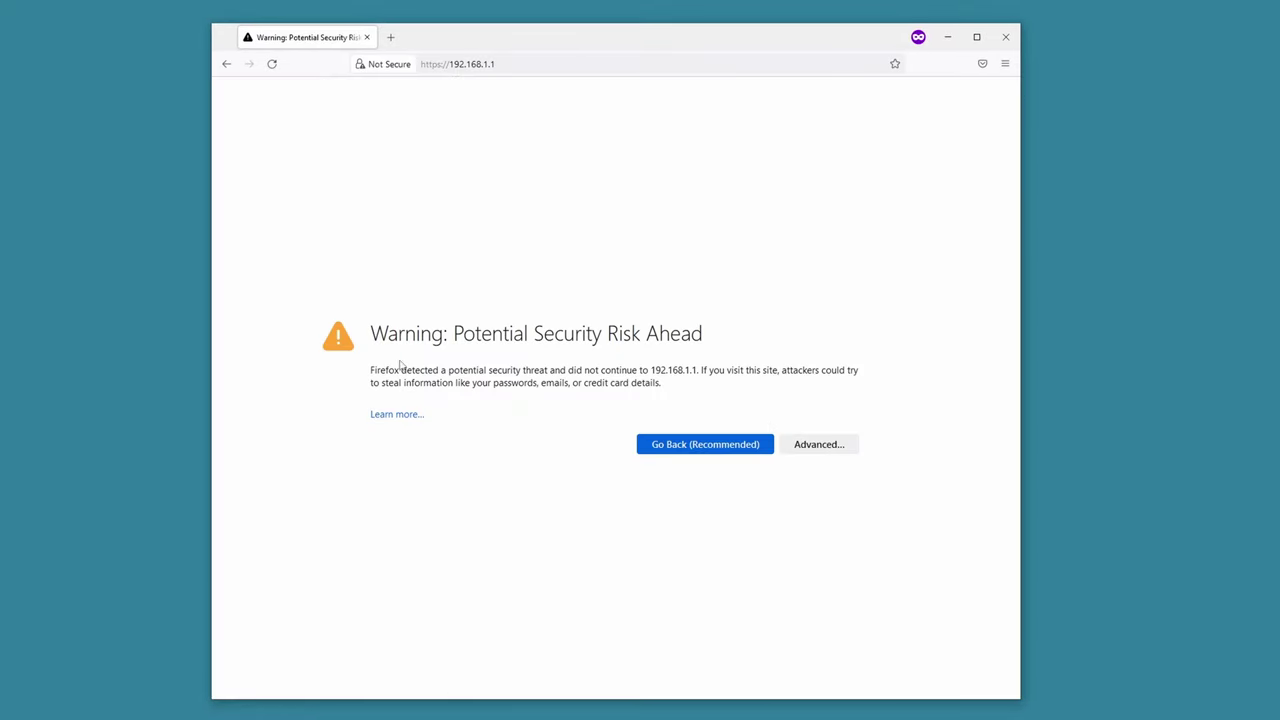
Read the security risk warning for 192.168.1.1 and expand its advanced certificate details
{"action": "left_click_drag", "start_coordinate": [369, 330], "coordinate": [720, 346]}
{"action": "left_click", "coordinate": [720, 346]}
{"action": "left_click_drag", "start_coordinate": [652, 370], "coordinate": [705, 383]}
{"action": "left_click", "coordinate": [702, 383]}
{"action": "left_click", "coordinate": [826, 448]}
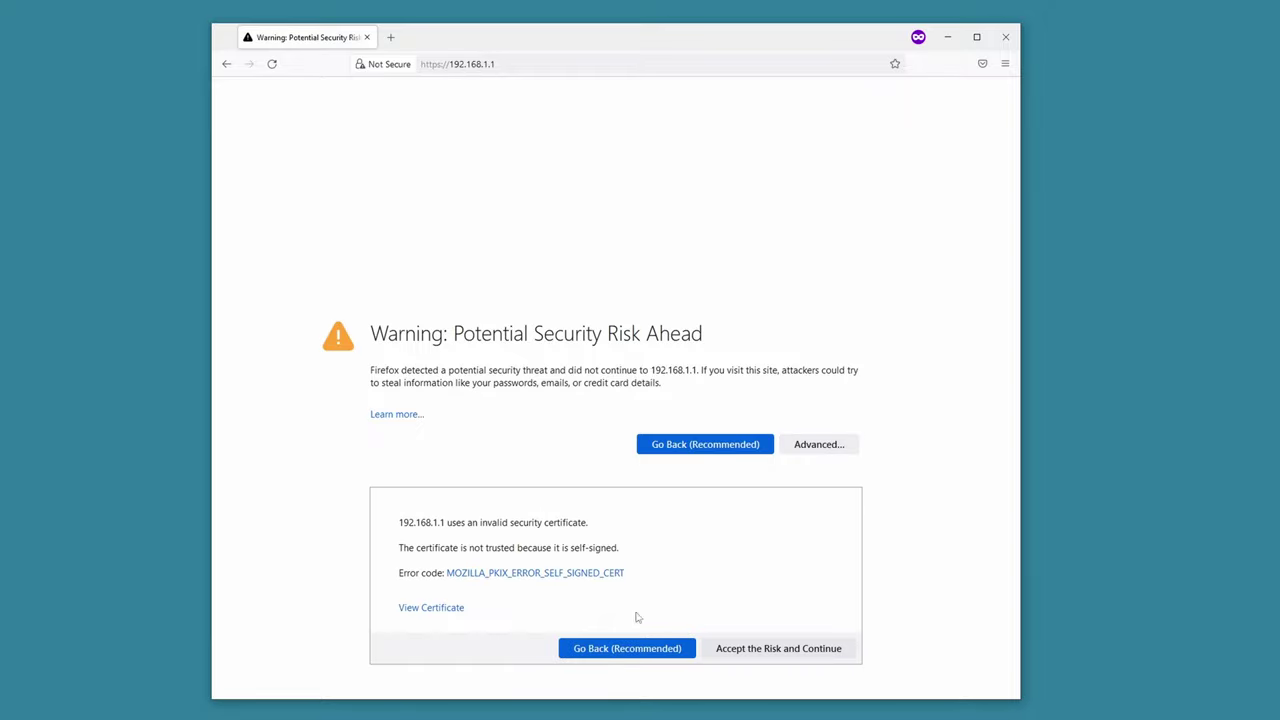